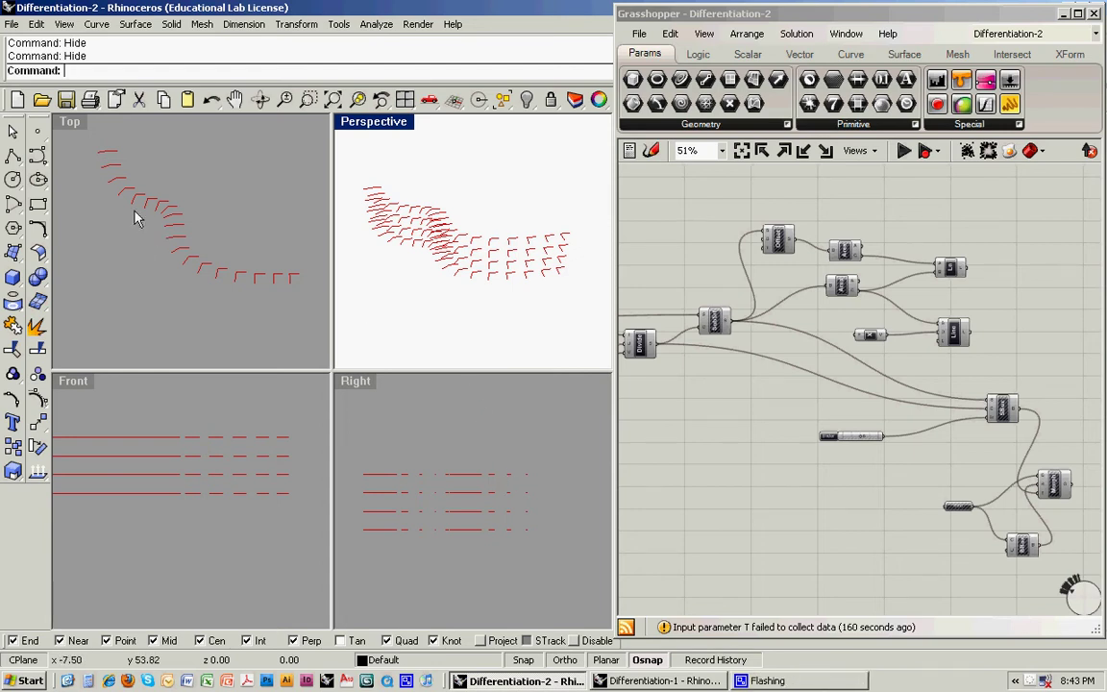
- Inspect the pairs of short angle lines along the curve in the Top viewport
{"action": "scroll", "coordinate": [134, 262], "scroll_direction": "up", "scroll_amount": 2}
{"action": "scroll", "coordinate": [290, 301], "scroll_direction": "up", "scroll_amount": 4}
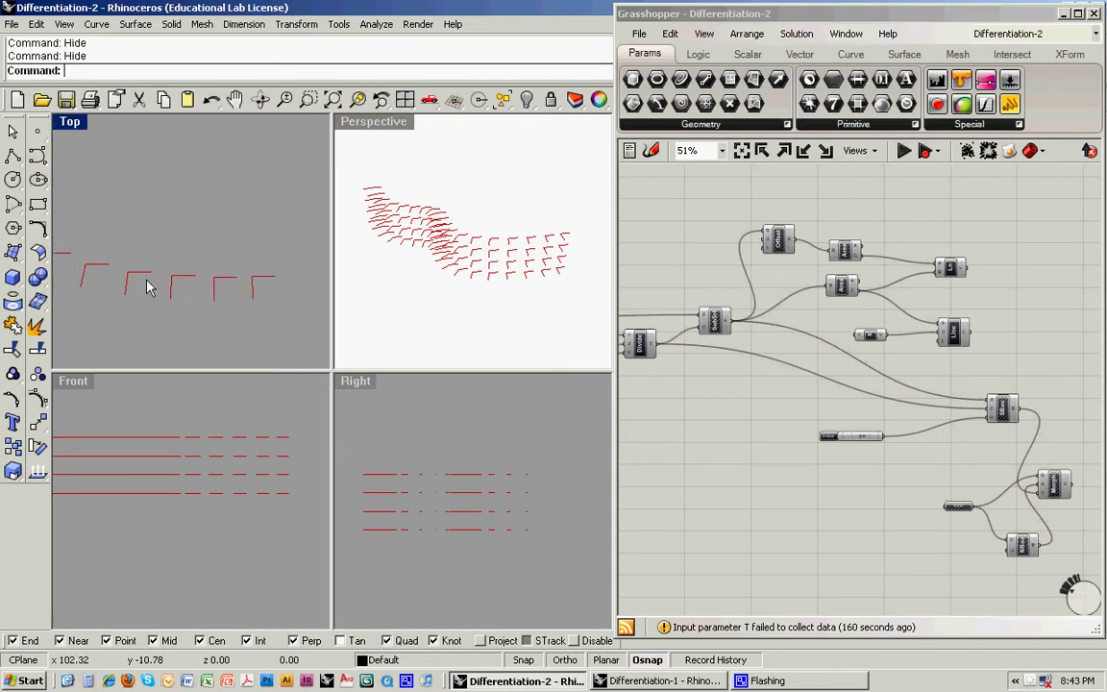
{"action": "scroll", "coordinate": [197, 279], "scroll_direction": "down", "scroll_amount": 2}
{"action": "scroll", "coordinate": [194, 294], "scroll_direction": "down", "scroll_amount": 3}
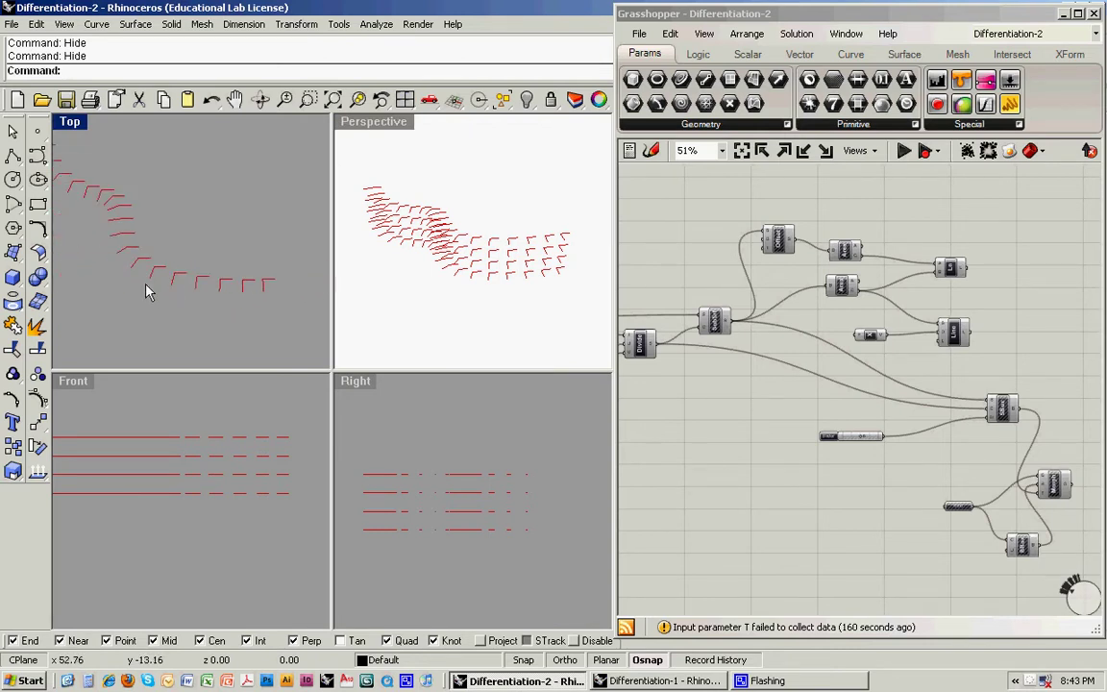
{"action": "right_click_drag", "start_coordinate": [144, 283], "coordinate": [125, 296]}
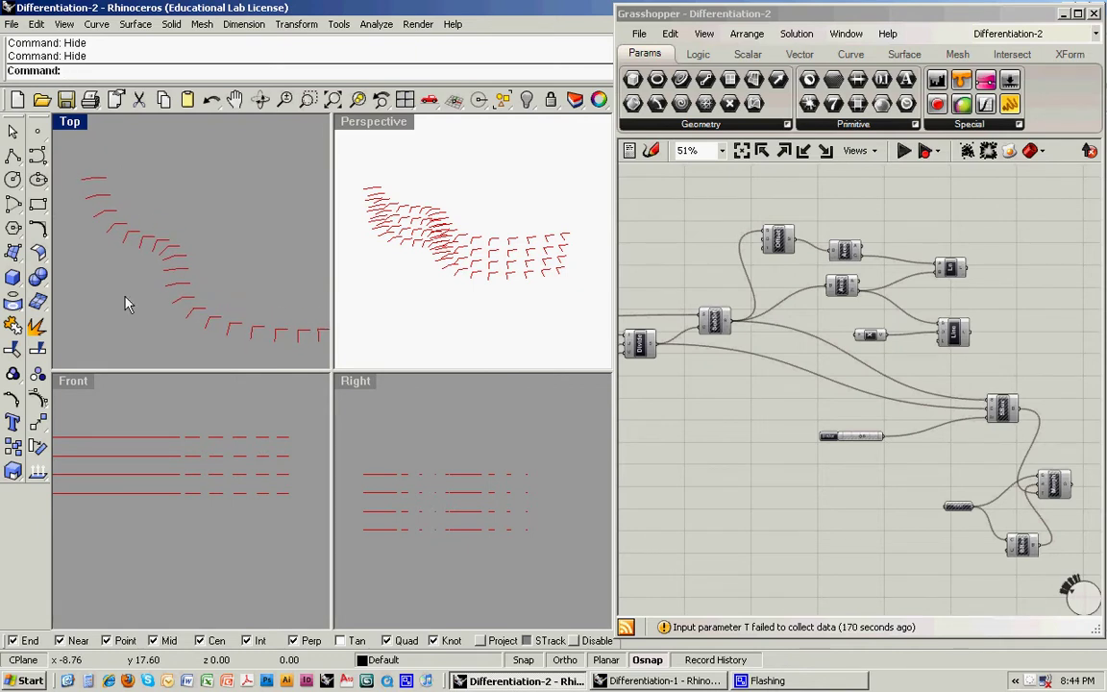
{"action": "right_click_drag", "start_coordinate": [229, 291], "coordinate": [214, 275]}
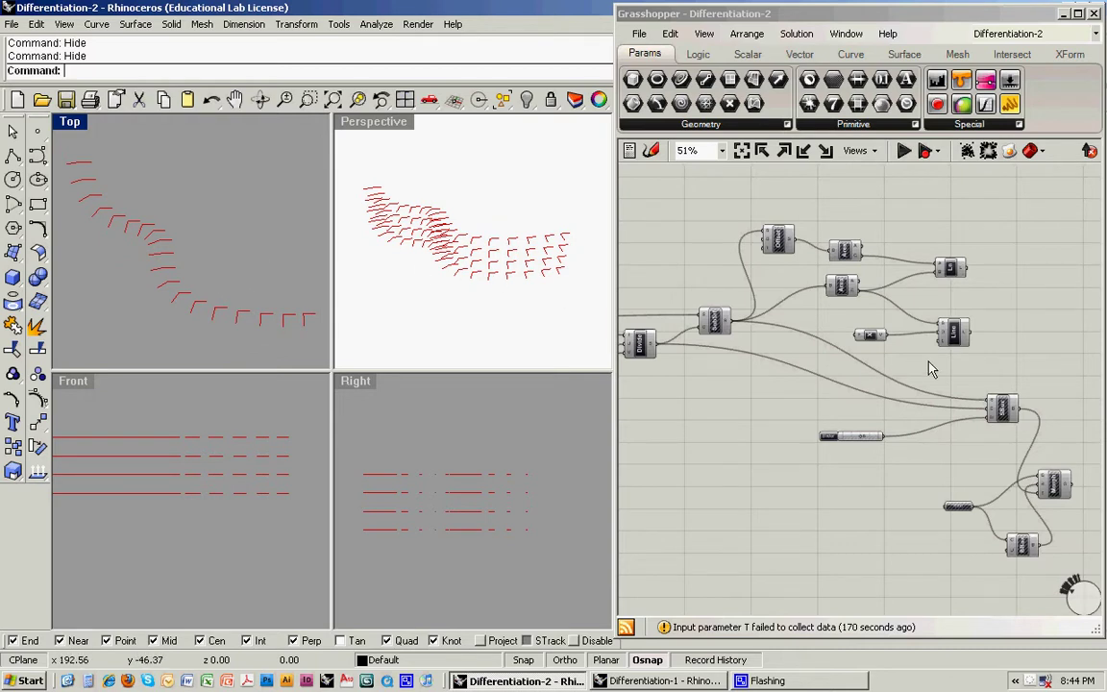
- Add an Angle vector component and connect the Ln output to its A input and the Line output to its B input
{"action": "right_click_drag", "start_coordinate": [932, 368], "coordinate": [873, 376]}
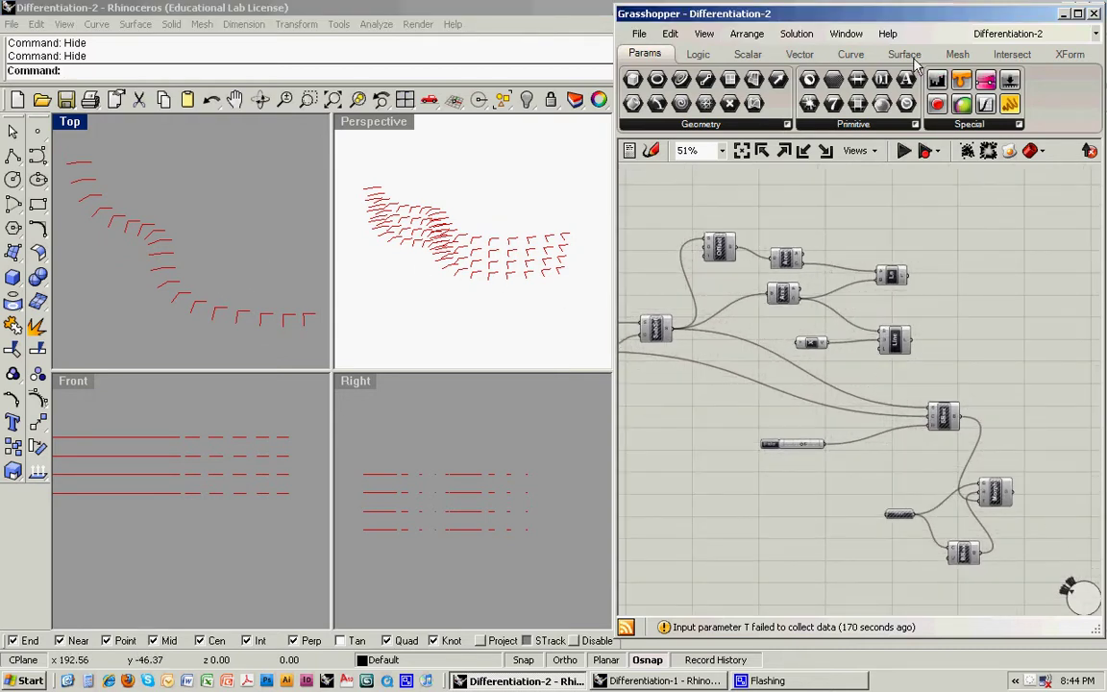
{"action": "left_click", "coordinate": [851, 55]}
{"action": "left_click", "coordinate": [799, 54]}
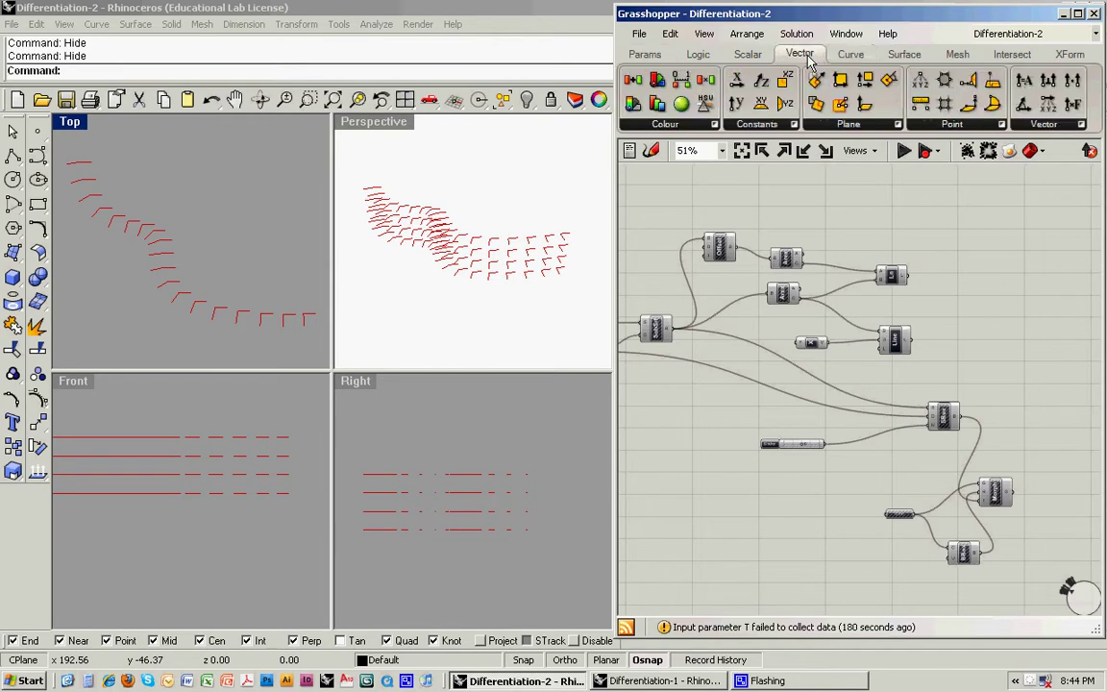
{"action": "left_click", "coordinate": [1044, 125]}
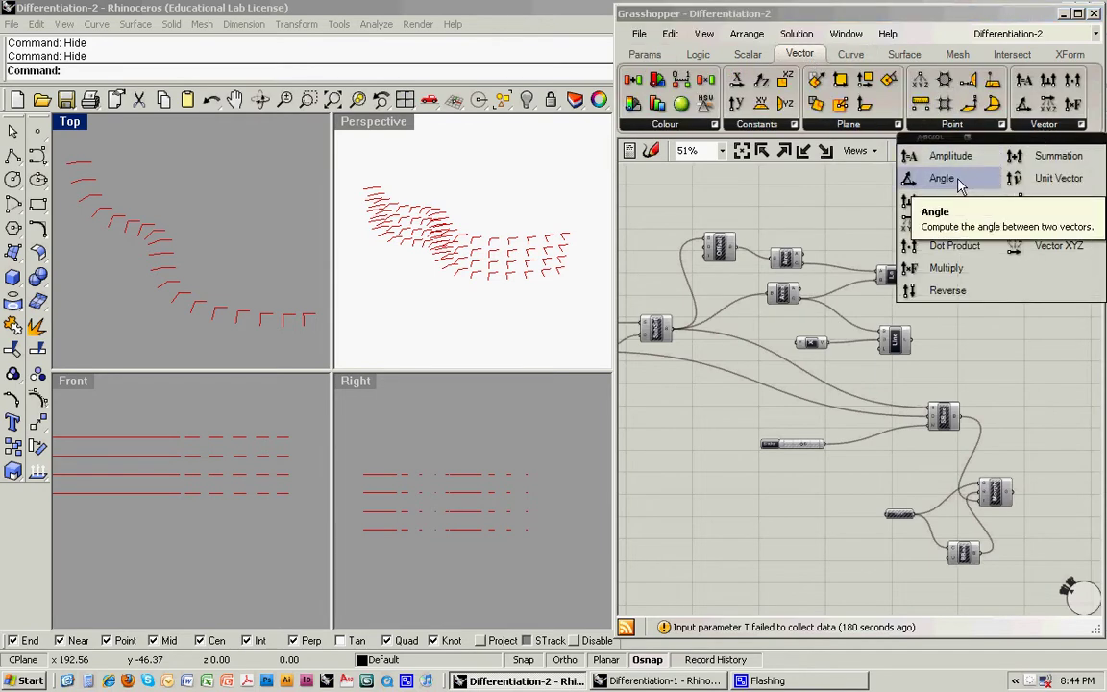
{"action": "left_click_drag", "start_coordinate": [959, 184], "coordinate": [969, 306]}
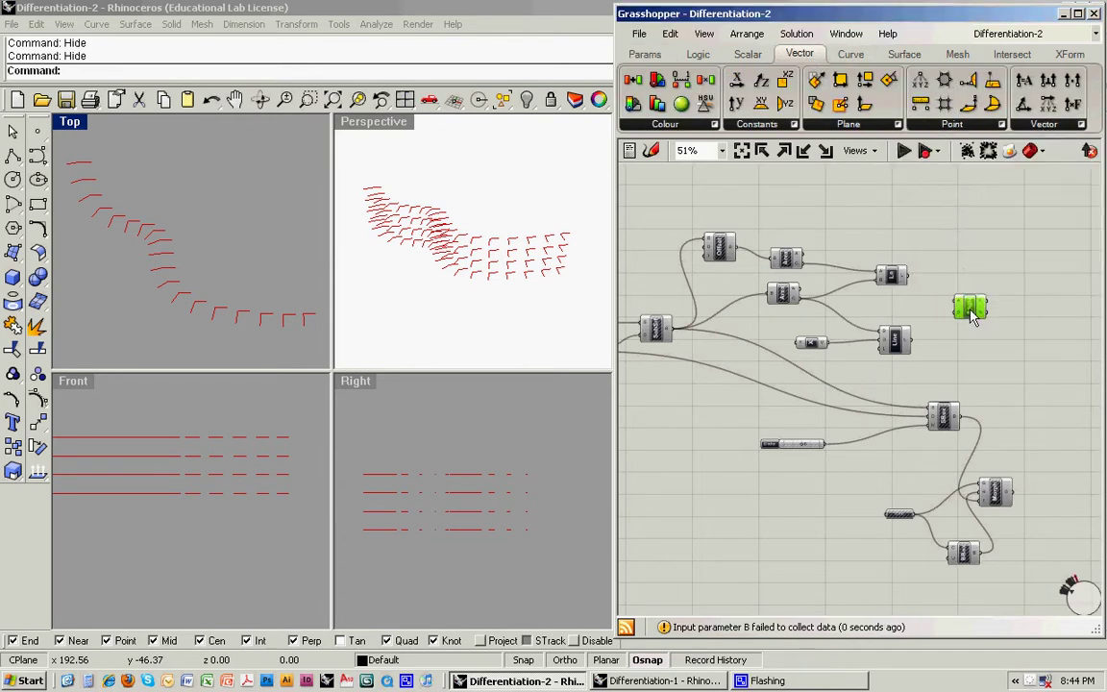
{"action": "left_click_drag", "start_coordinate": [906, 277], "coordinate": [956, 305]}
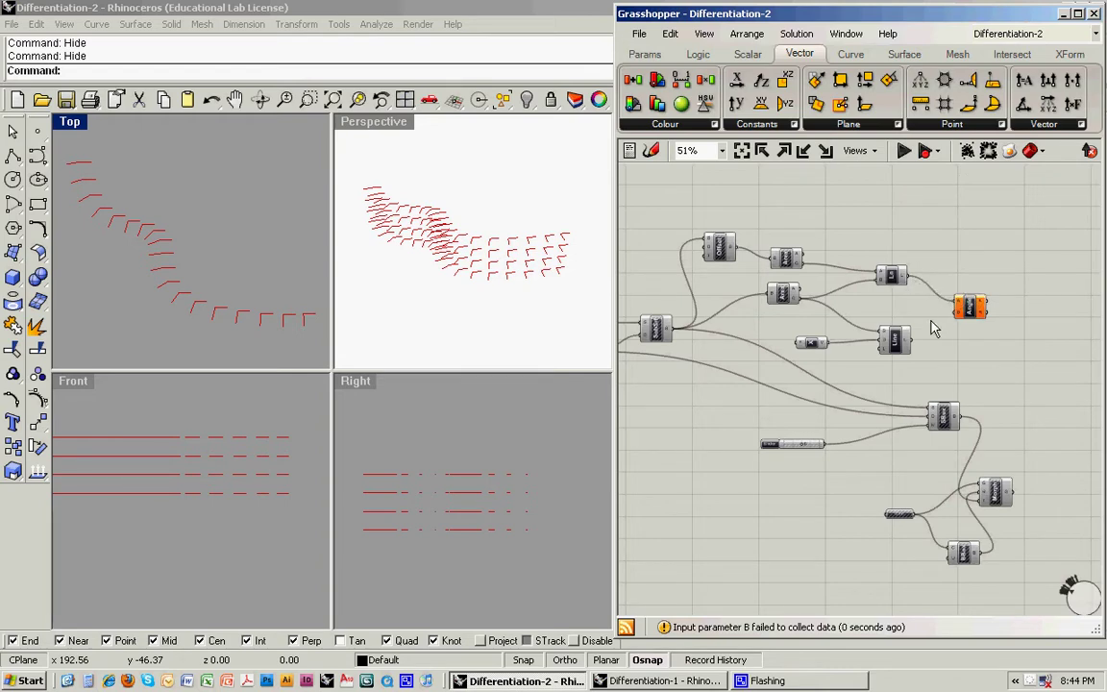
{"action": "left_click_drag", "start_coordinate": [912, 344], "coordinate": [959, 313]}
- Check the list of values at the Angle component's A output
{"action": "mouse_move", "coordinate": [980, 308]}
{"action": "scroll", "coordinate": [981, 308], "scroll_direction": "up", "scroll_amount": 3}
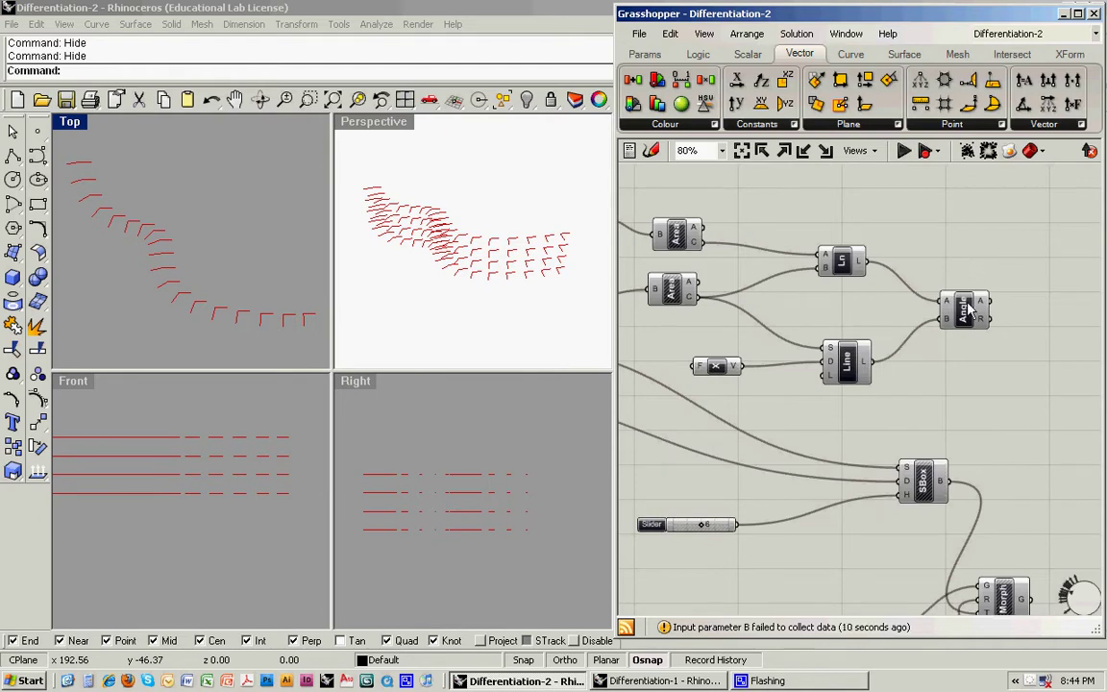
{"action": "left_click_drag", "start_coordinate": [983, 309], "coordinate": [990, 322]}
{"action": "mouse_move", "coordinate": [990, 322]}
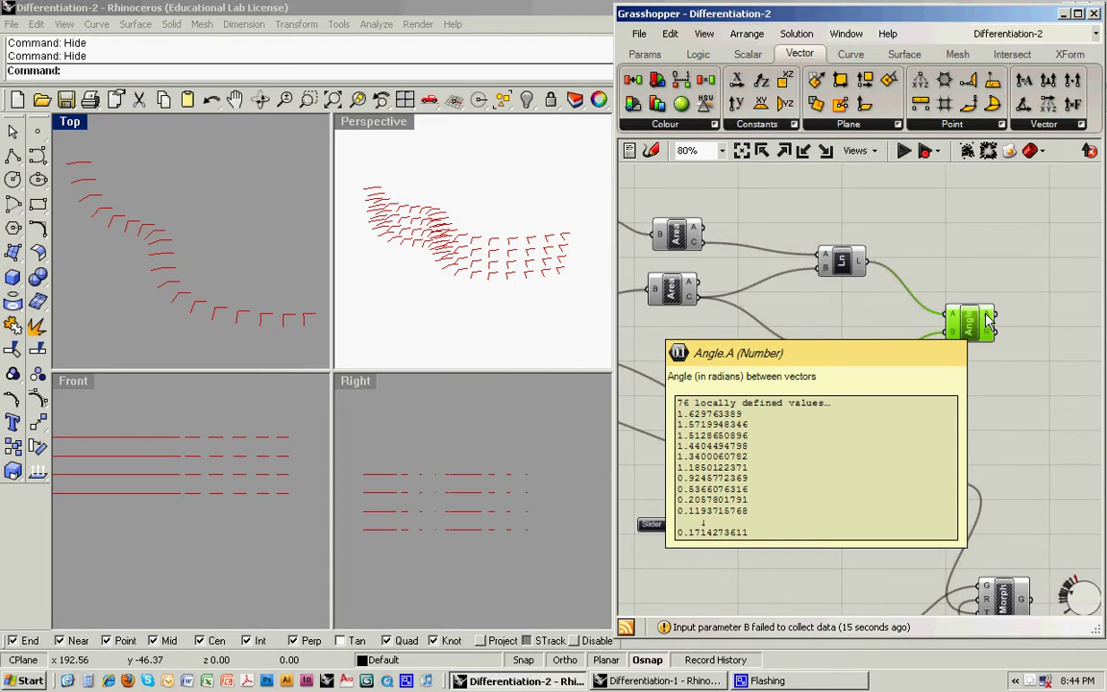
{"action": "left_click", "coordinate": [967, 279]}
- Add a Panel fed by the Angle component's A output and enlarge it to read the angle values
{"action": "right_click_drag", "start_coordinate": [980, 255], "coordinate": [894, 246]}
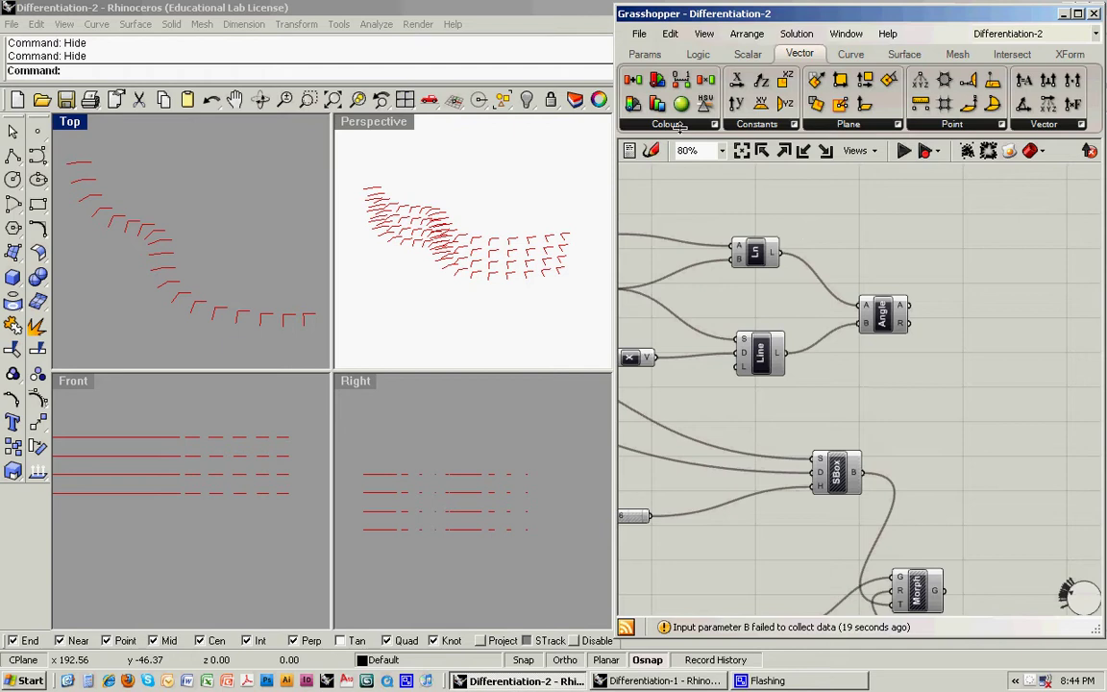
{"action": "left_click", "coordinate": [646, 54]}
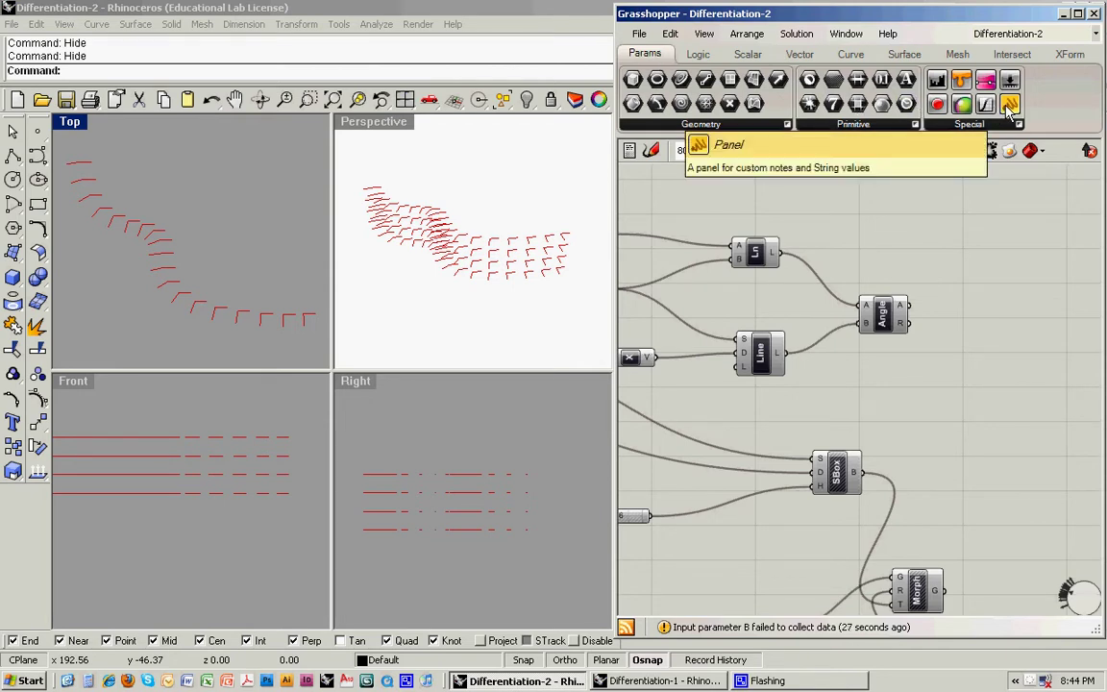
{"action": "left_click_drag", "start_coordinate": [1009, 108], "coordinate": [956, 302]}
{"action": "left_click", "coordinate": [942, 241]}
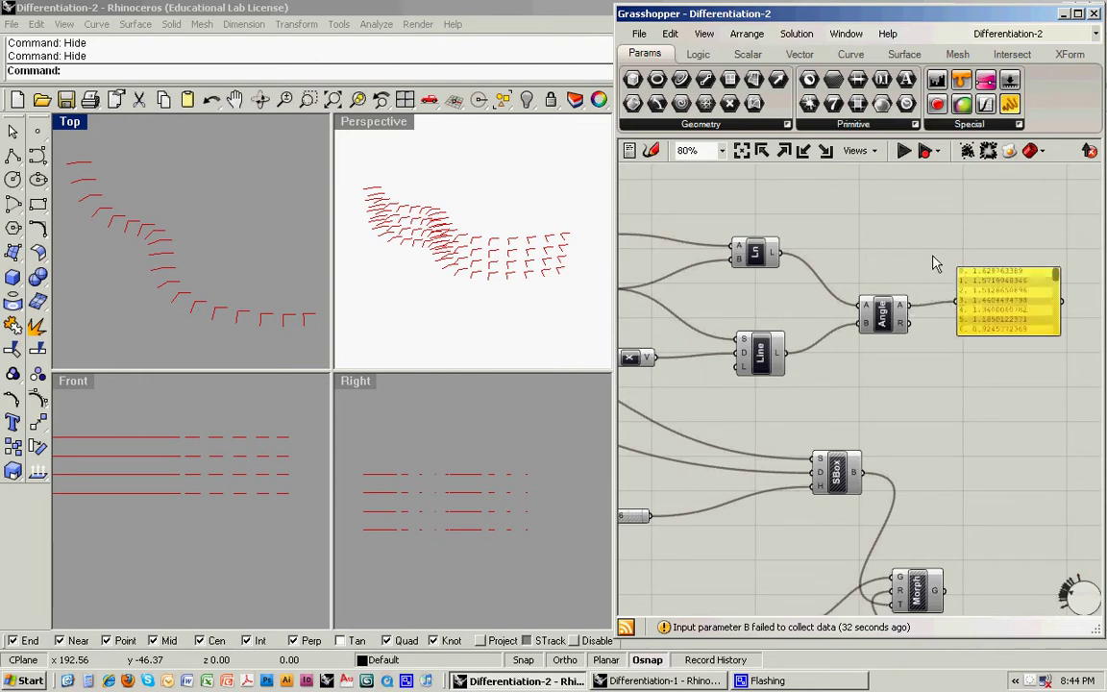
{"action": "right_click_drag", "start_coordinate": [934, 259], "coordinate": [874, 236]}
{"action": "left_click_drag", "start_coordinate": [950, 323], "coordinate": [961, 436]}
{"action": "scroll", "coordinate": [958, 305], "scroll_direction": "up", "scroll_amount": 3}
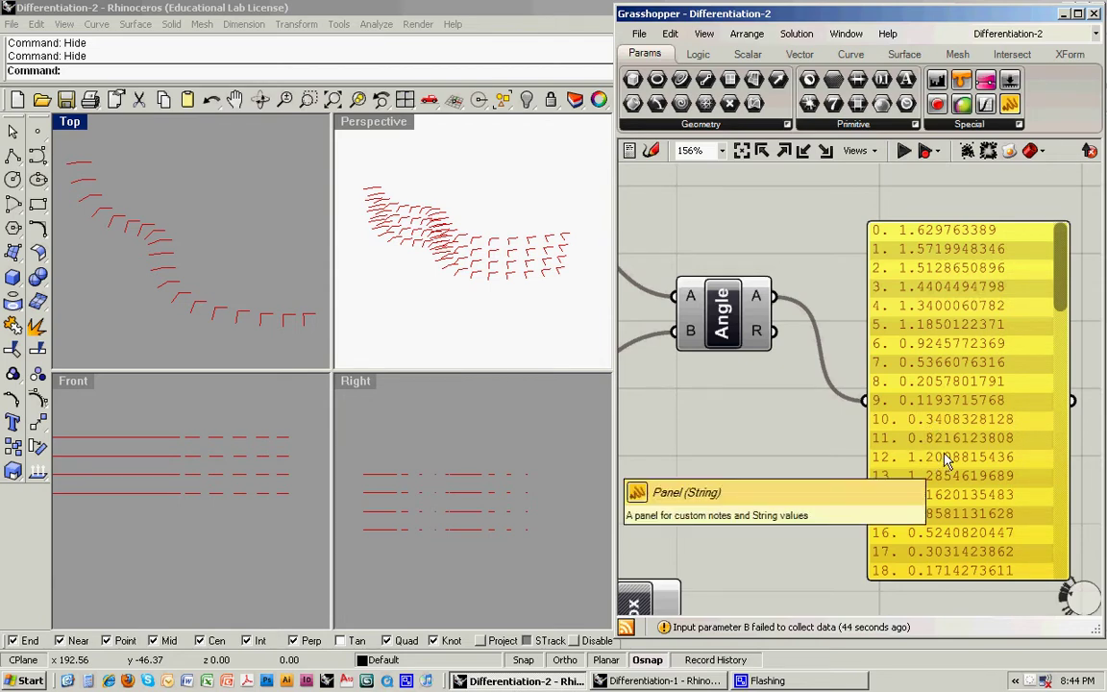
{"action": "scroll", "coordinate": [817, 235], "scroll_direction": "down", "scroll_amount": 3}
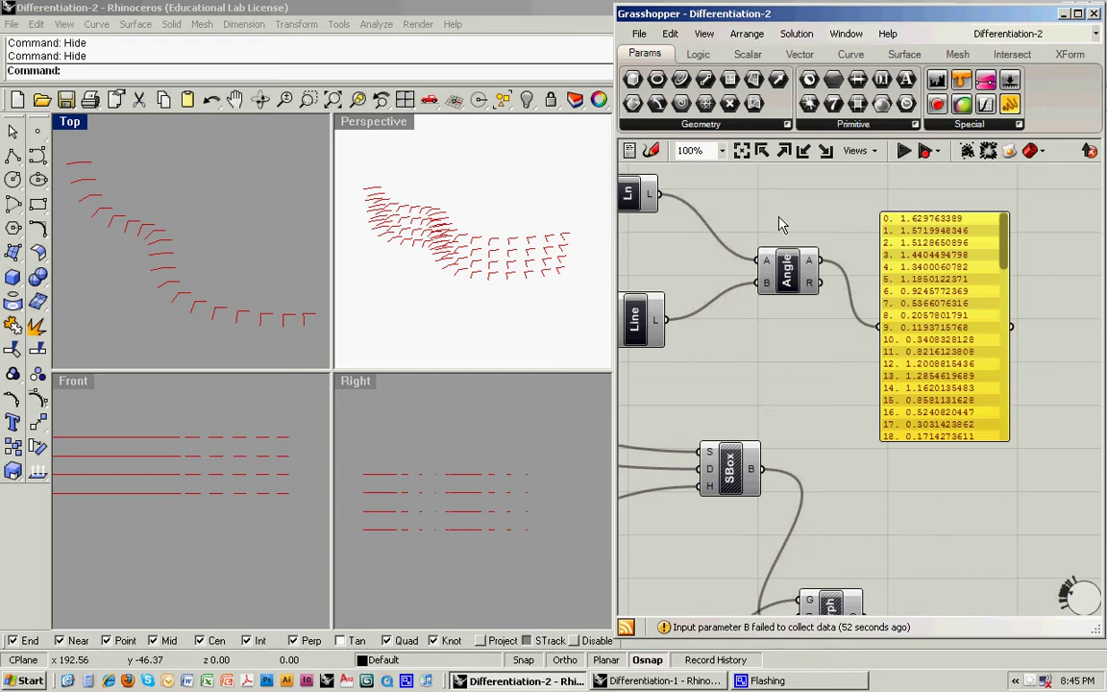
- Turn on the preview of the SubSrf component
{"action": "scroll", "coordinate": [853, 237], "scroll_direction": "down", "scroll_amount": 3}
{"action": "right_click_drag", "start_coordinate": [858, 237], "coordinate": [891, 243]}
{"action": "right_click_drag", "start_coordinate": [806, 247], "coordinate": [832, 260]}
{"action": "left_click", "coordinate": [683, 326]}
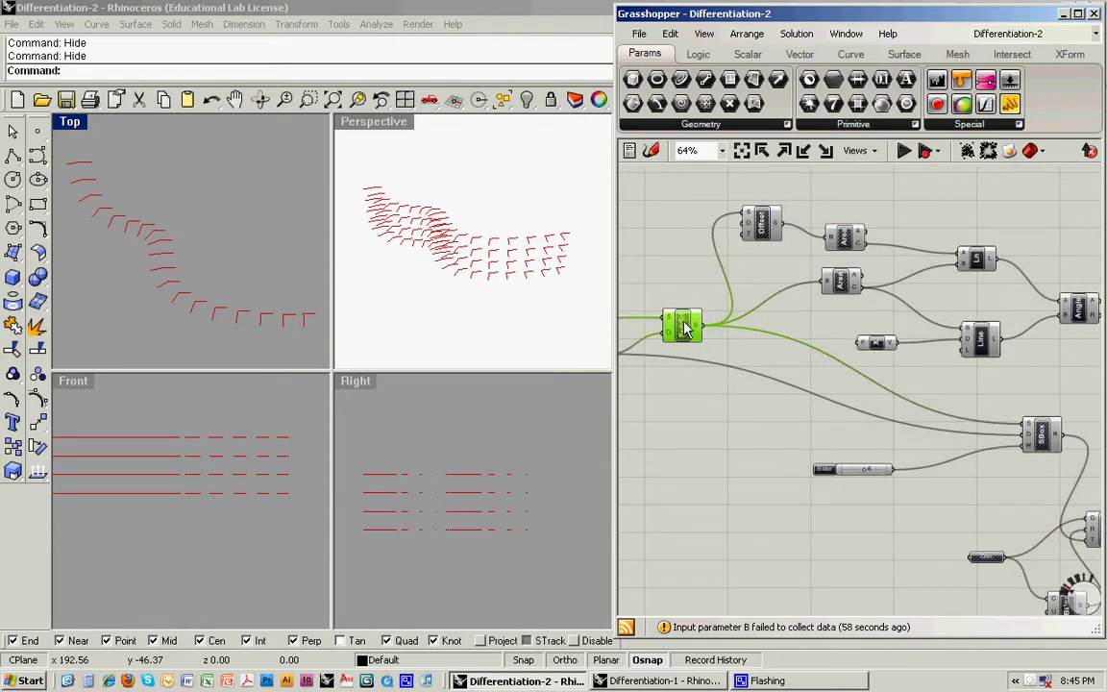
{"action": "right_click", "coordinate": [684, 332]}
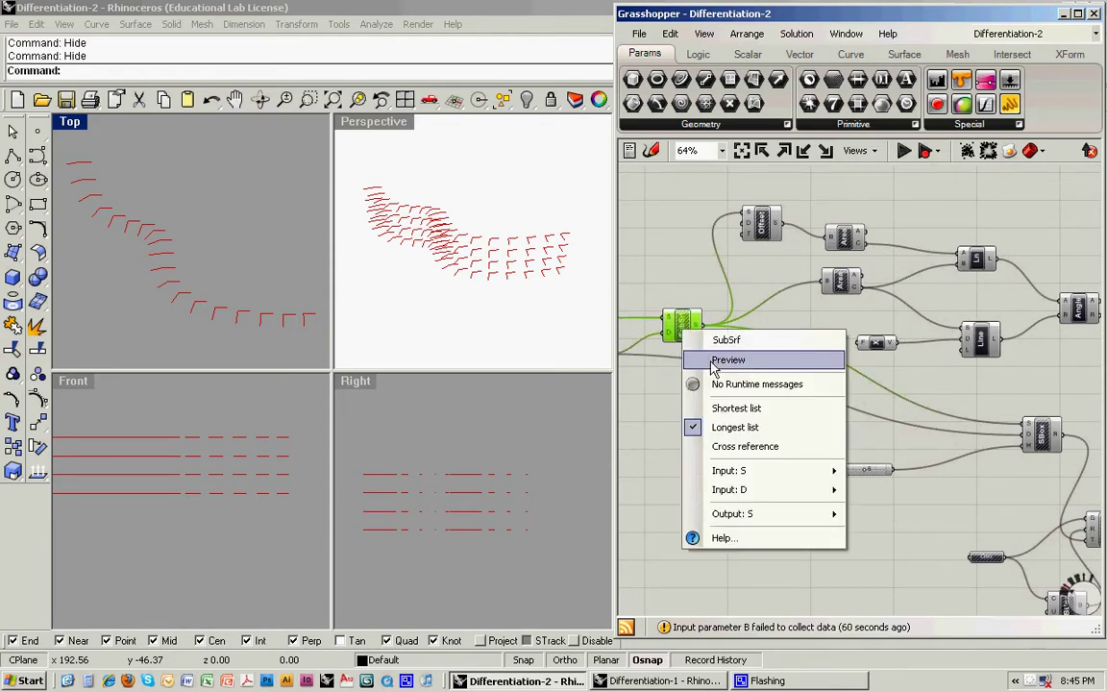
{"action": "left_click", "coordinate": [713, 360]}
{"action": "left_click", "coordinate": [687, 288]}
{"action": "right_click_drag", "start_coordinate": [667, 277], "coordinate": [779, 273]}
{"action": "left_click", "coordinate": [760, 321]}
{"action": "left_click", "coordinate": [743, 288]}
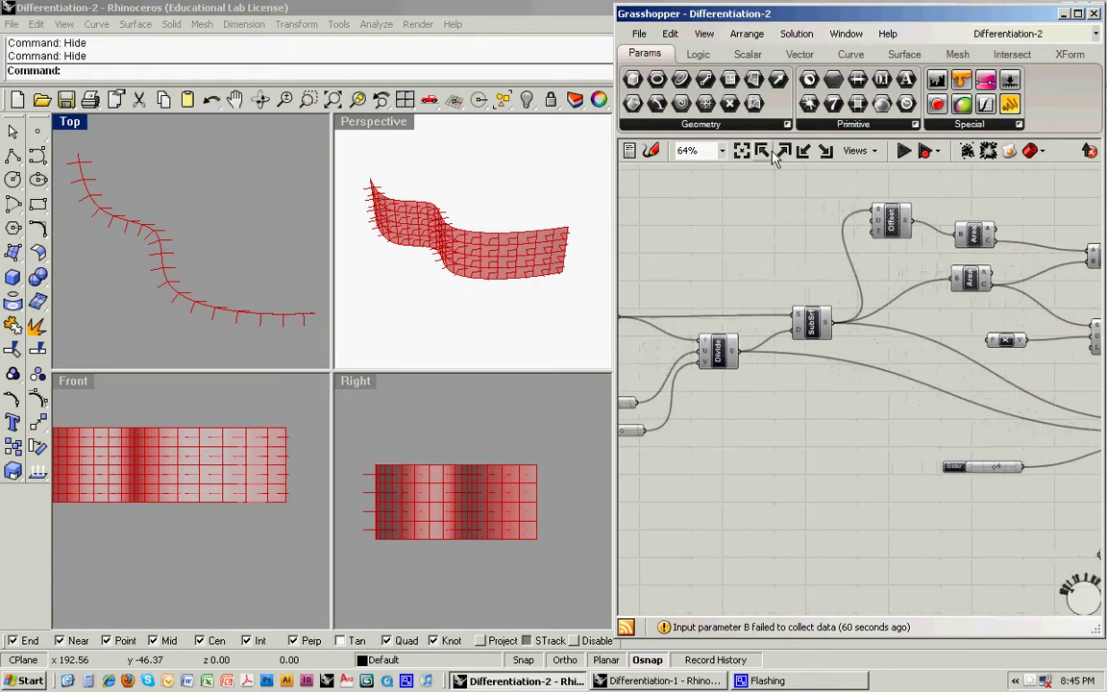
- Add a List Item component to the canvas above the Divide and SubSrf components
{"action": "left_click", "coordinate": [749, 54]}
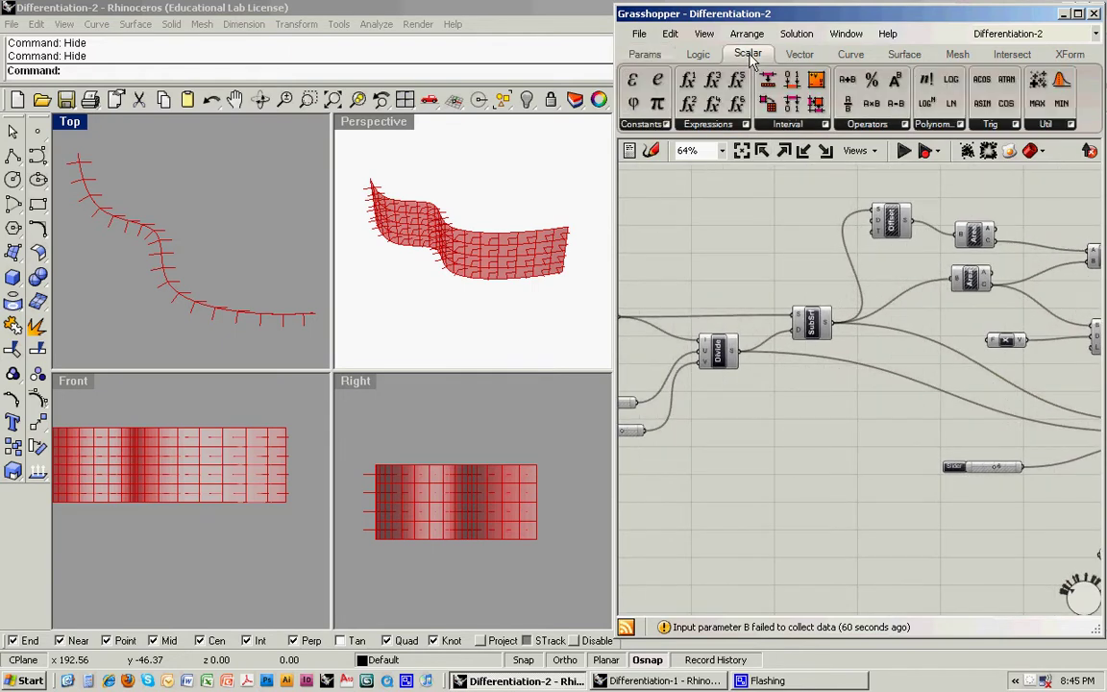
{"action": "left_click", "coordinate": [792, 56]}
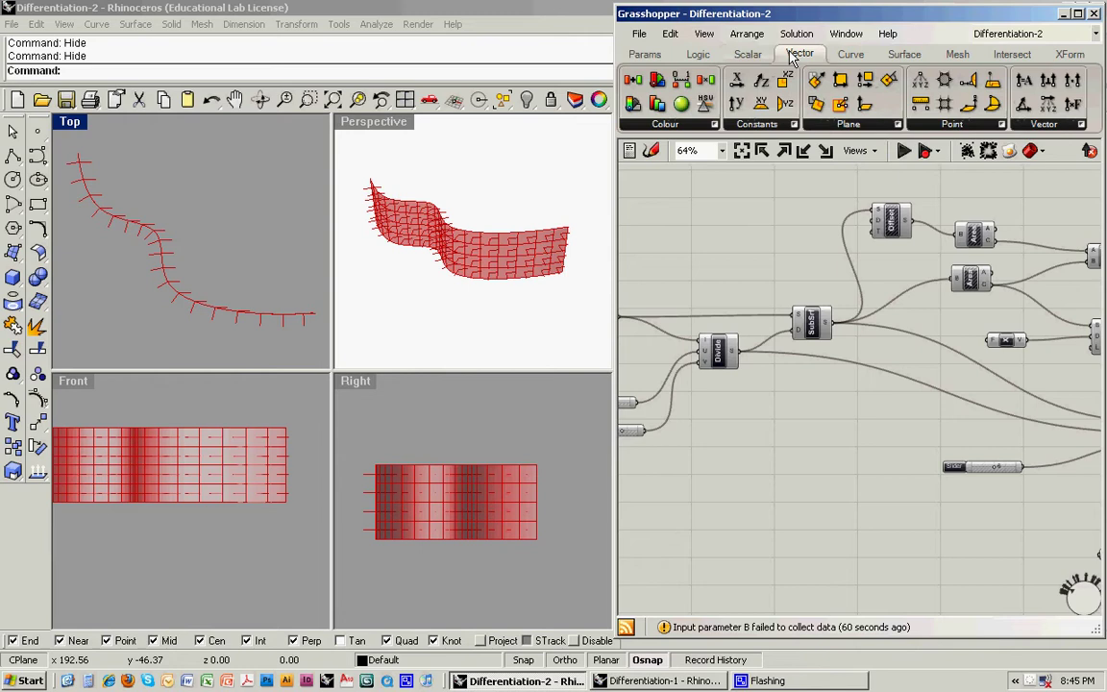
{"action": "left_click", "coordinate": [699, 55]}
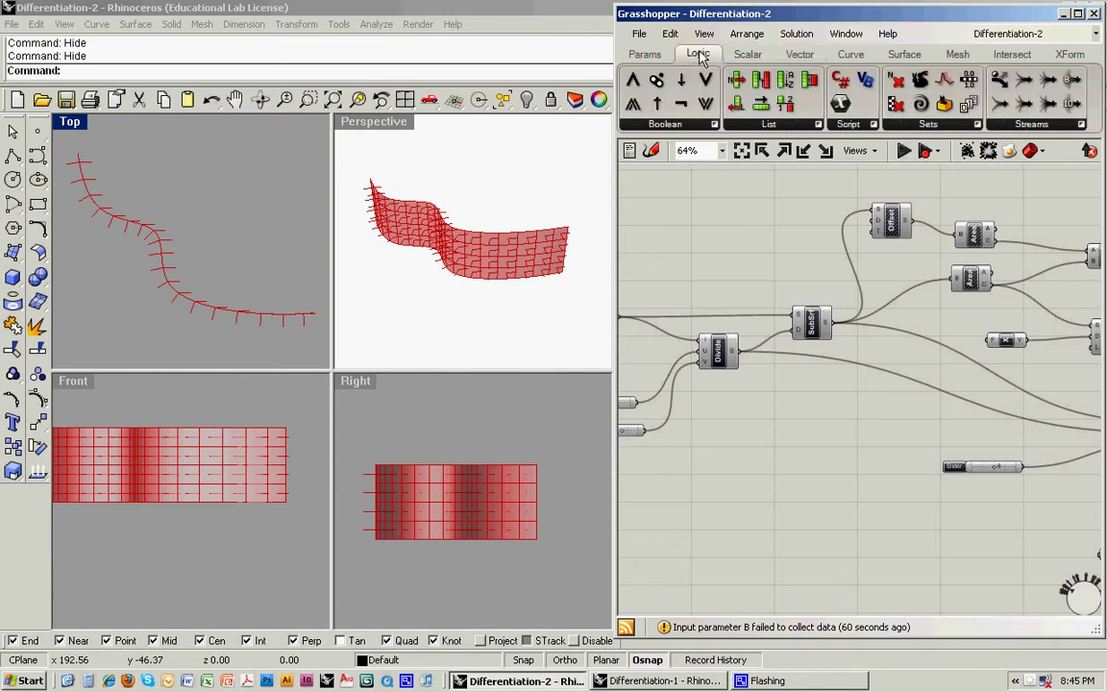
{"action": "left_click", "coordinate": [770, 127]}
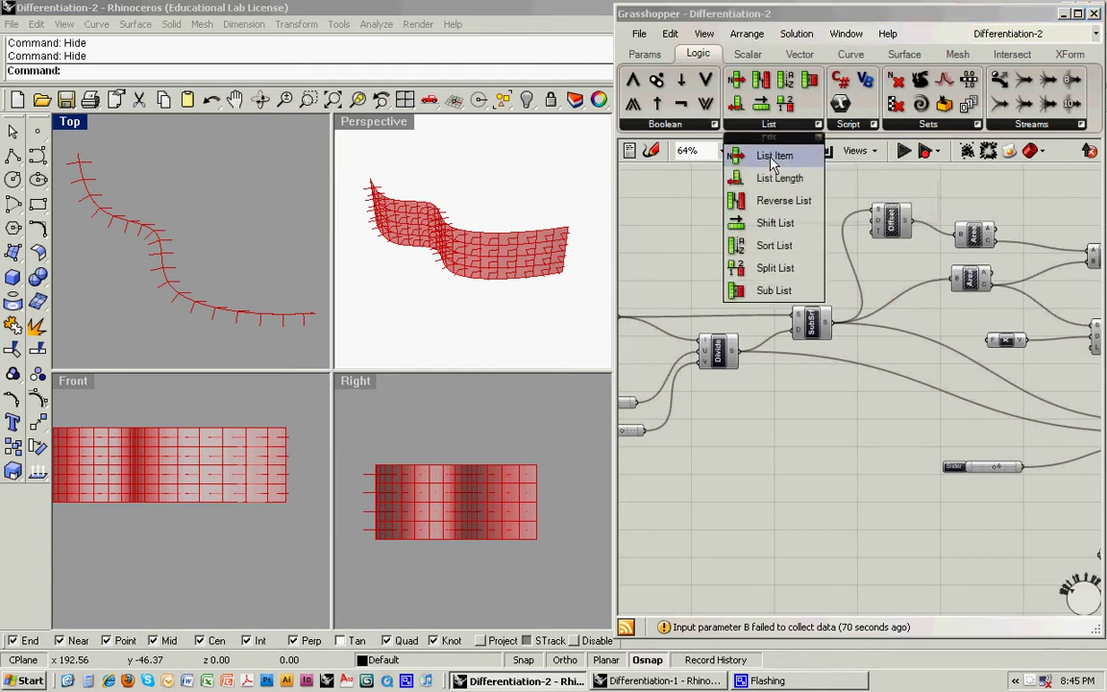
{"action": "left_click_drag", "start_coordinate": [759, 156], "coordinate": [786, 226]}
{"action": "left_click", "coordinate": [807, 226]}
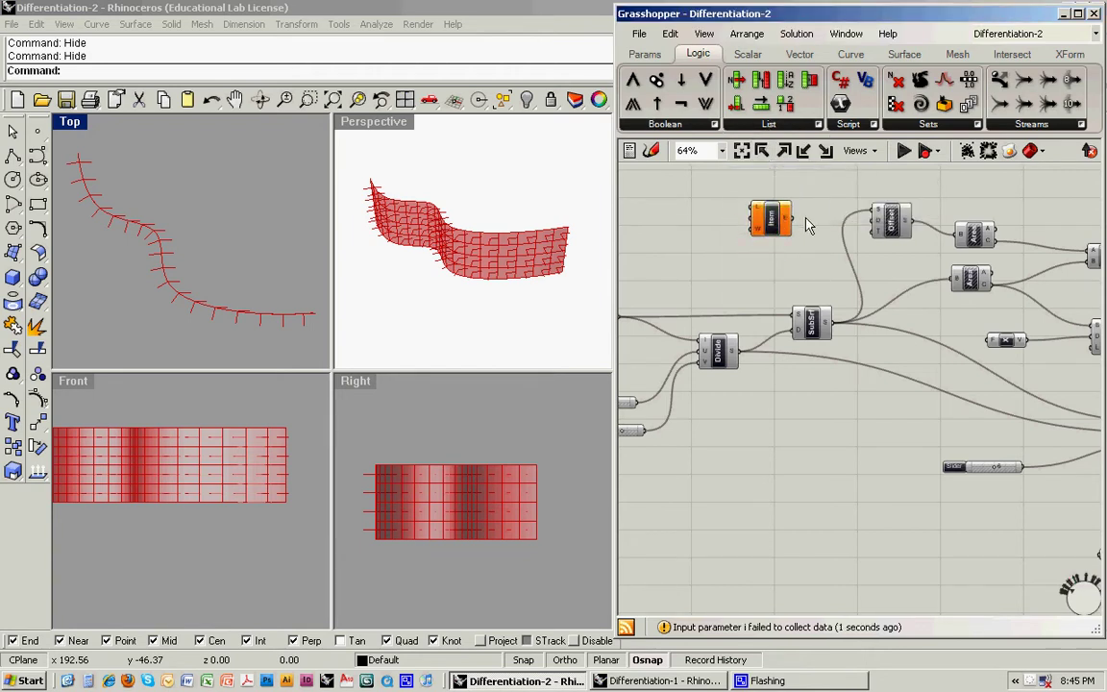
- Connect the SubSrf S output to the Item component's L input and check how many surfaces that output holds
{"action": "scroll", "coordinate": [786, 255], "scroll_direction": "up", "scroll_amount": 2}
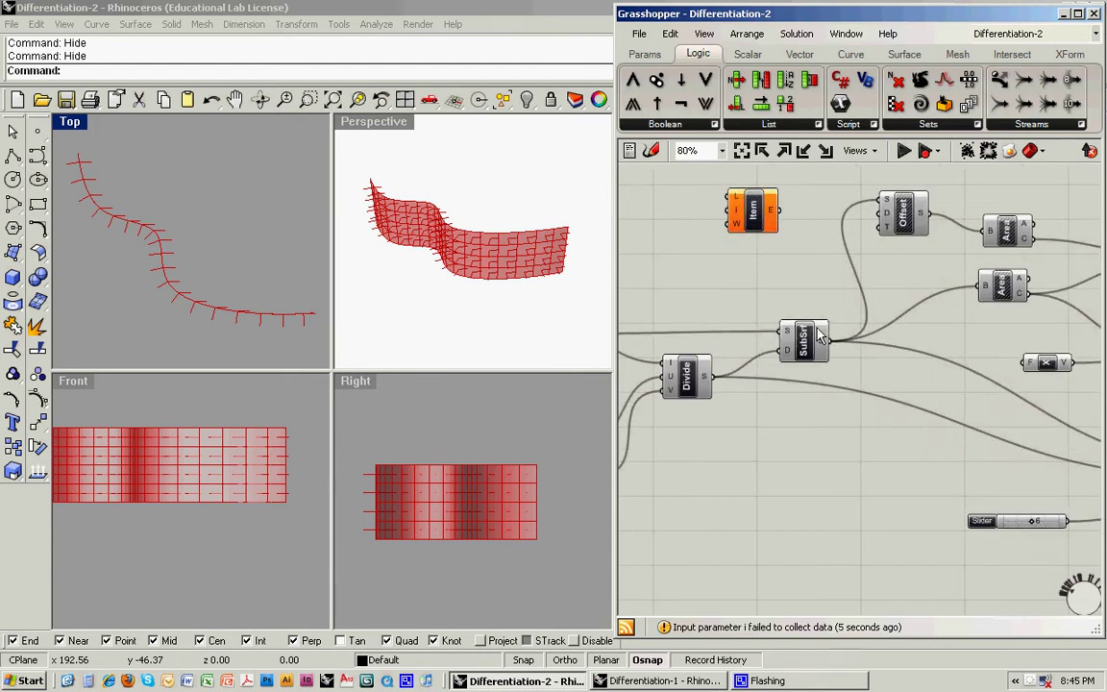
{"action": "scroll", "coordinate": [829, 349], "scroll_direction": "up", "scroll_amount": 1}
{"action": "left_click_drag", "start_coordinate": [823, 342], "coordinate": [834, 320]}
{"action": "right_click_drag", "start_coordinate": [753, 291], "coordinate": [765, 350]}
{"action": "left_click_drag", "start_coordinate": [849, 398], "coordinate": [777, 223]}
{"action": "left_click", "coordinate": [693, 217]}
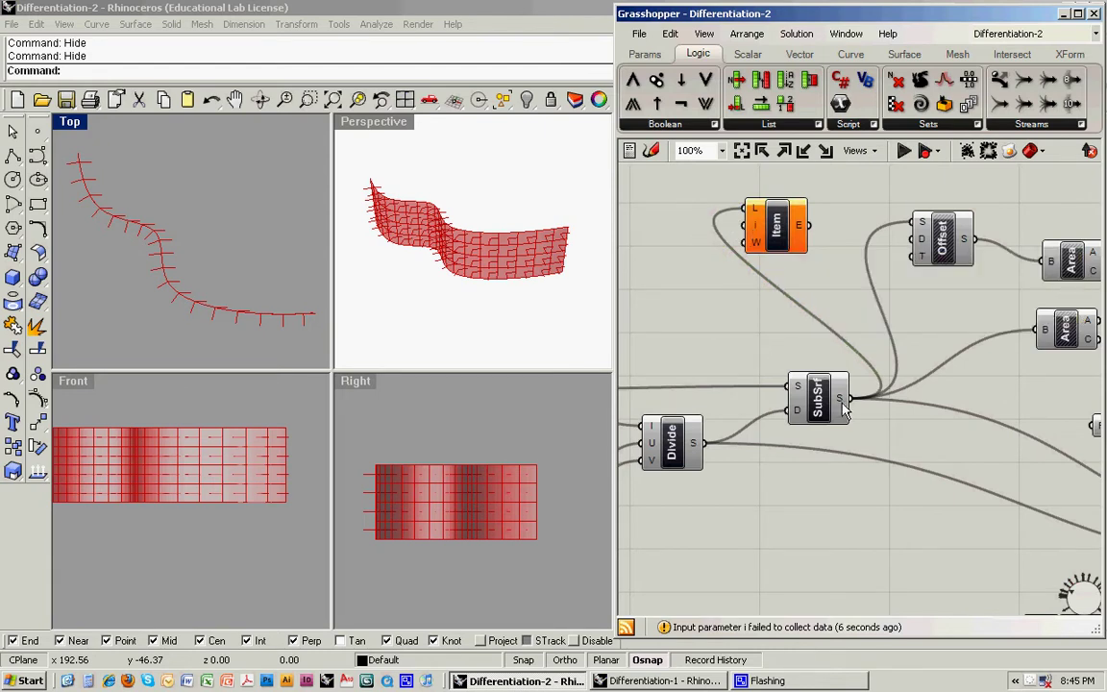
{"action": "mouse_move", "coordinate": [843, 408]}
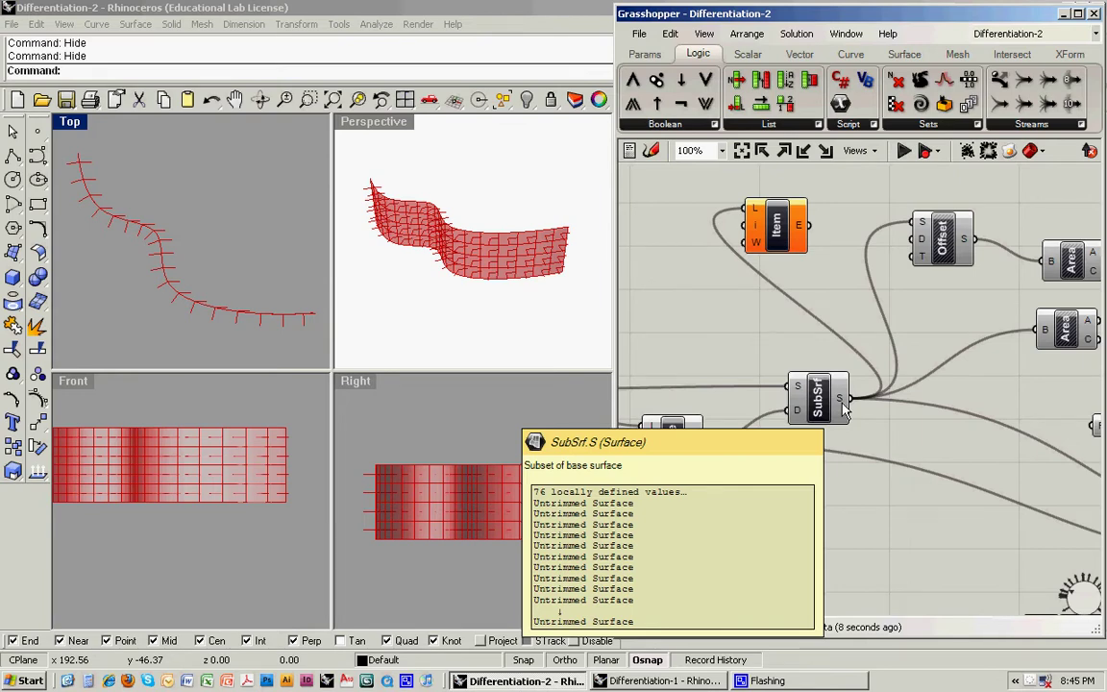
{"action": "scroll", "coordinate": [735, 314], "scroll_direction": "down", "scroll_amount": 2}
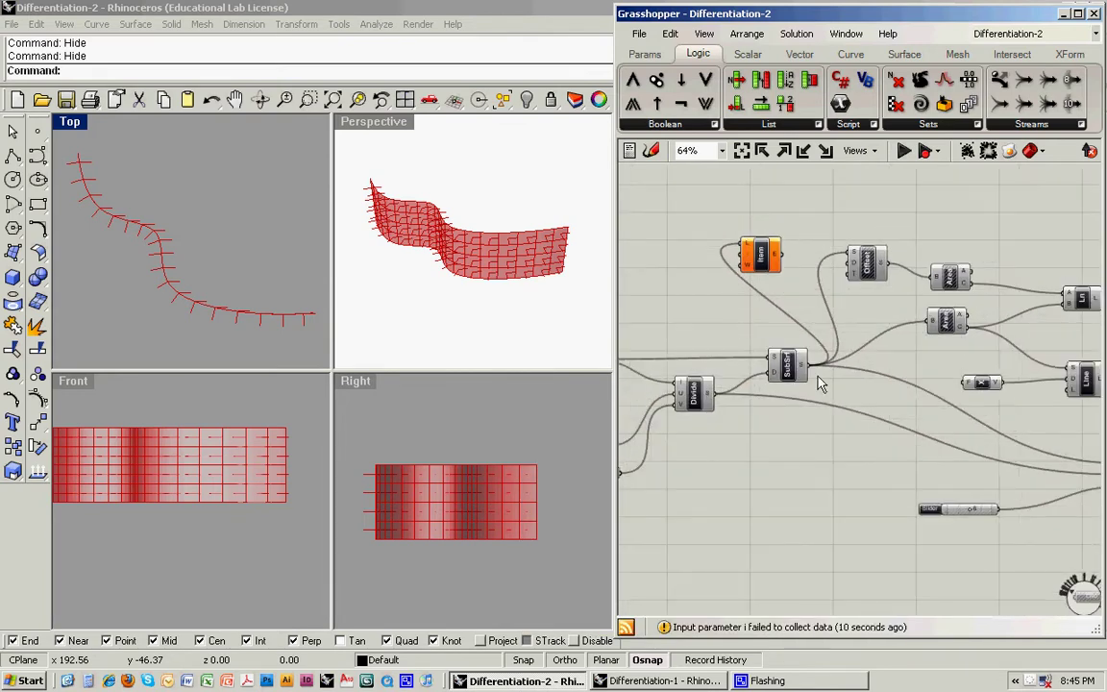
- Duplicate the slider that feeds SBox and place the copy beside the Item component
{"action": "key", "text": "ctrl+c"}
{"action": "key", "text": "ctrl+v"}
{"action": "left_click_drag", "start_coordinate": [968, 515], "coordinate": [694, 304]}
{"action": "left_click", "coordinate": [724, 324]}
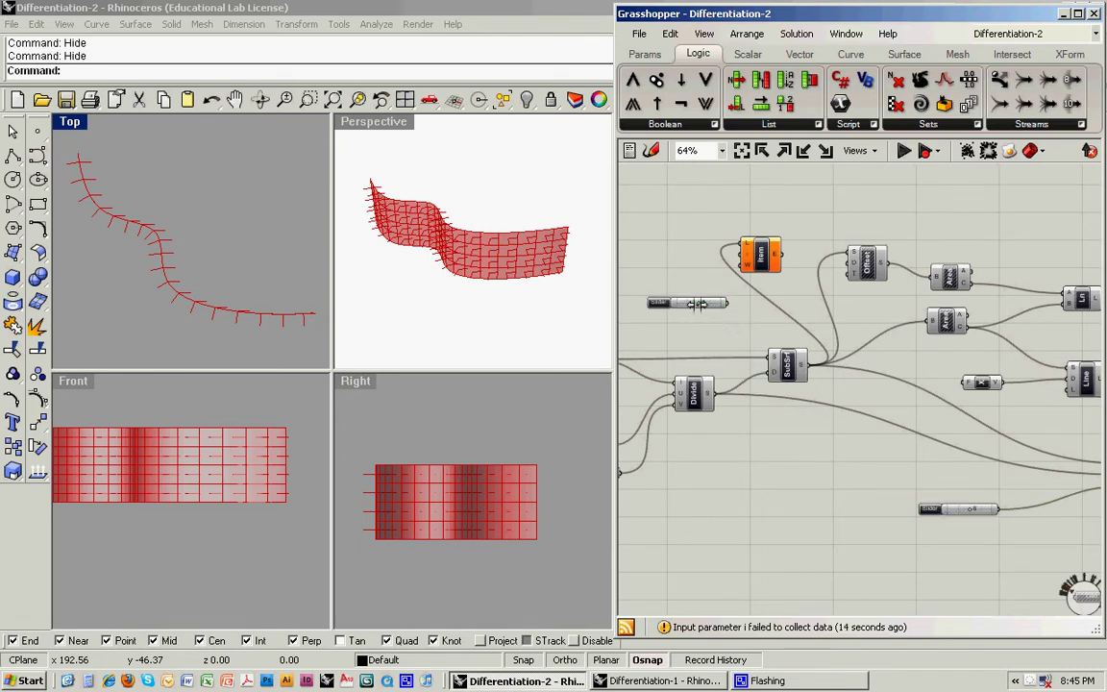
- Set the copied slider's lower limit to 0 and its upper limit to 76
{"action": "right_click", "coordinate": [699, 304]}
{"action": "mouse_move", "coordinate": [742, 416]}
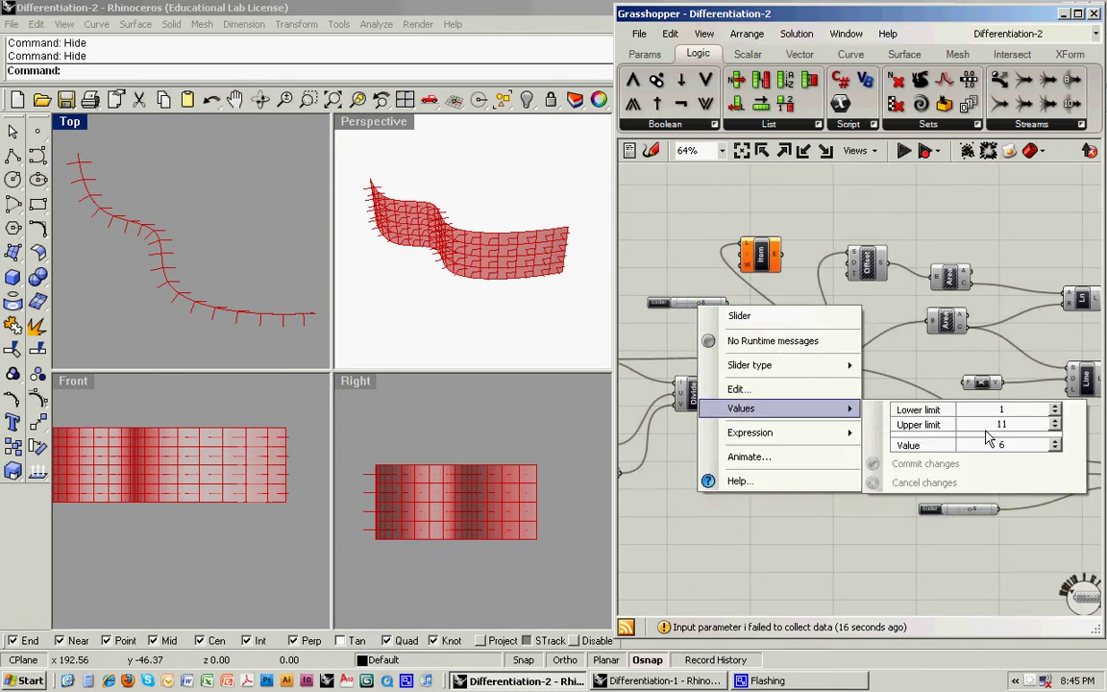
{"action": "left_click_drag", "start_coordinate": [1009, 411], "coordinate": [958, 424]}
{"action": "type", "text": "0"}
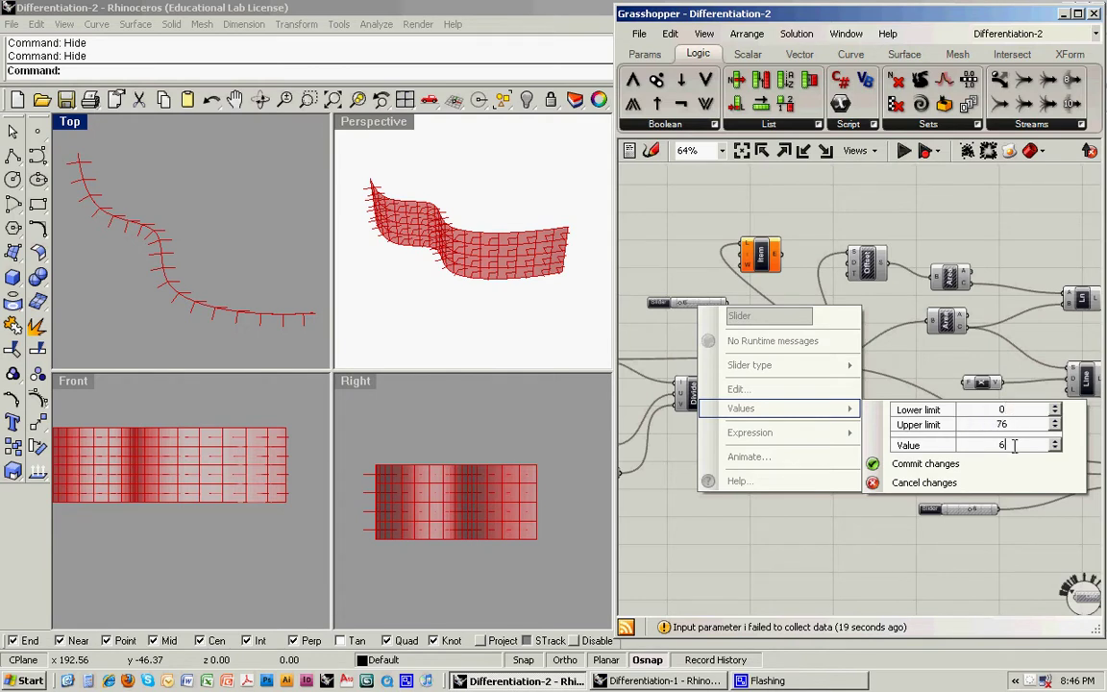
{"action": "left_click", "coordinate": [942, 469]}
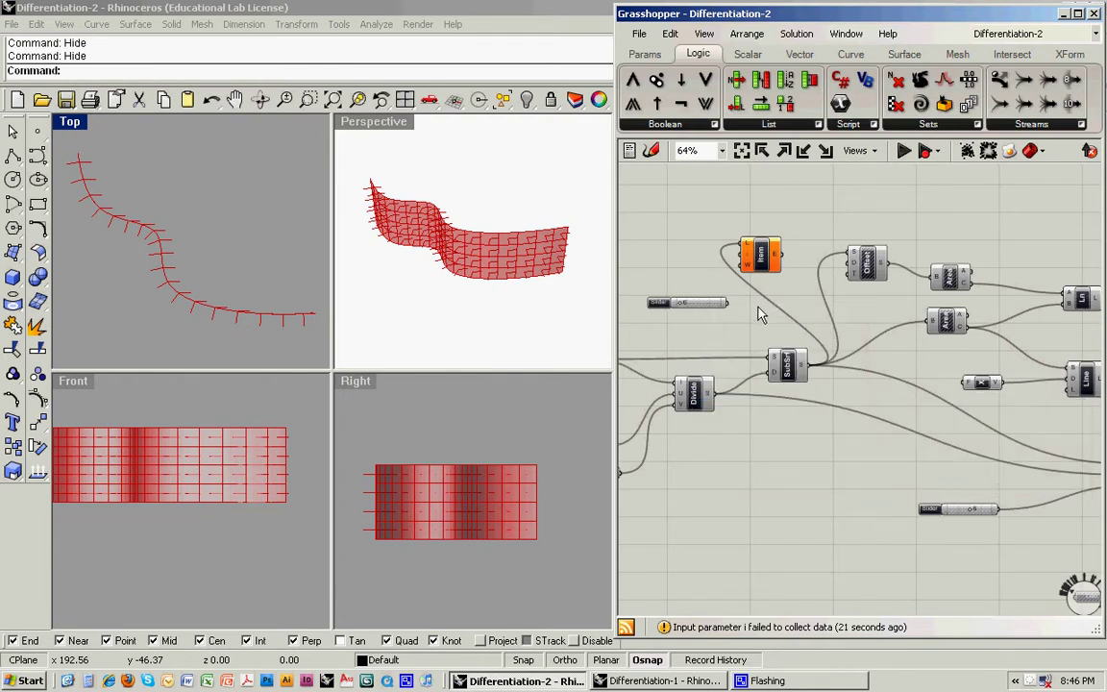
- Connect the copied slider to the Item component's i input and select Item to highlight its surface panel
{"action": "left_click_drag", "start_coordinate": [728, 304], "coordinate": [740, 254]}
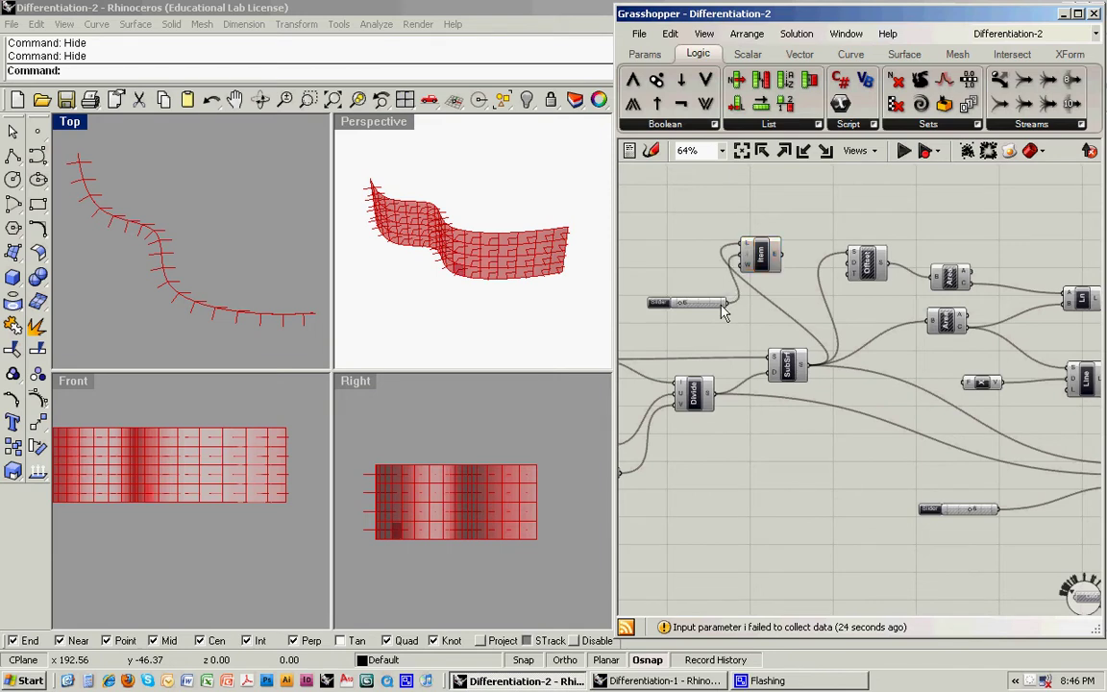
{"action": "right_click_drag", "start_coordinate": [729, 311], "coordinate": [758, 309]}
{"action": "left_click_drag", "start_coordinate": [738, 307], "coordinate": [721, 289]}
{"action": "left_click", "coordinate": [750, 299]}
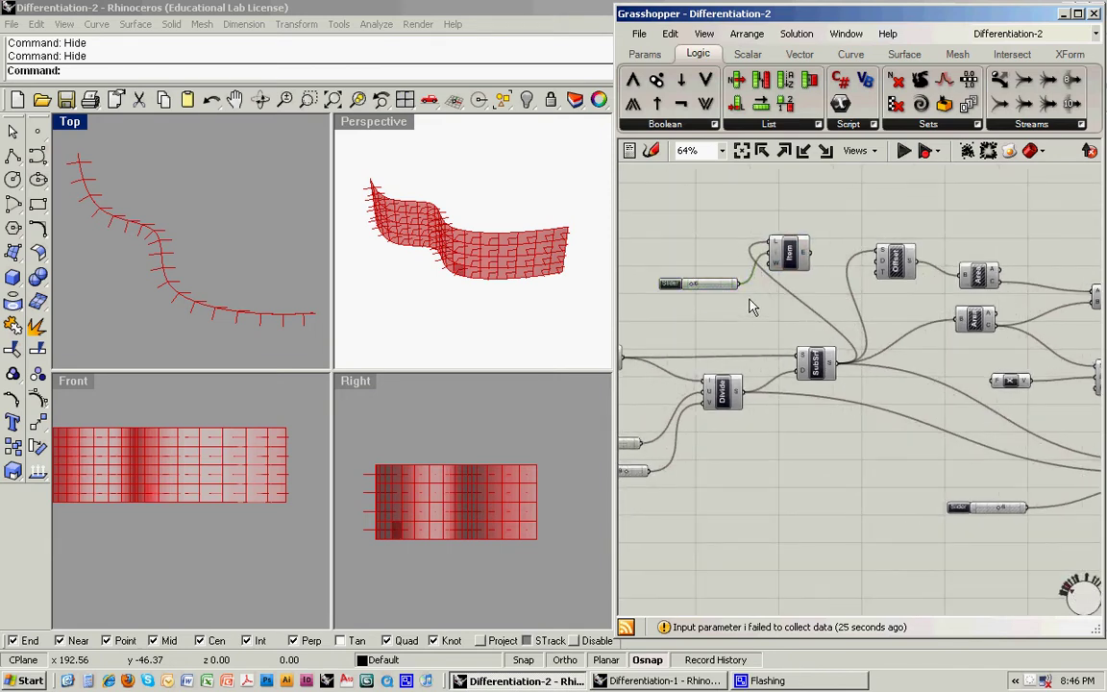
{"action": "left_click", "coordinate": [791, 265]}
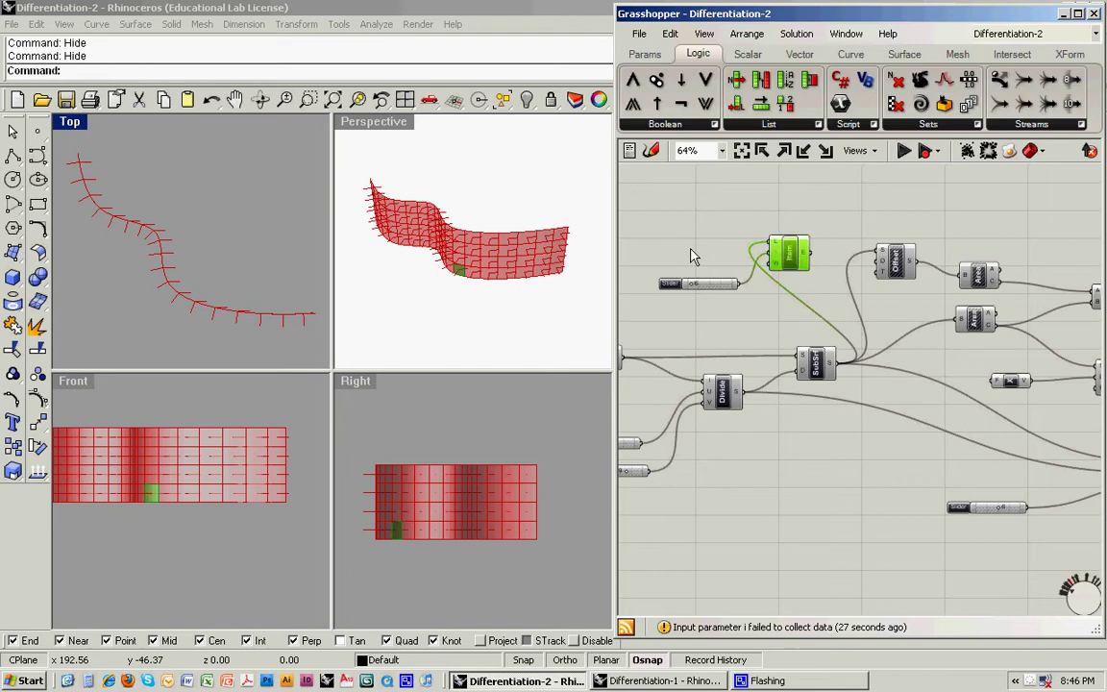
- Set the slider feeding the Item component to 44 to highlight a different surface panel
{"action": "right_click_drag", "start_coordinate": [692, 256], "coordinate": [742, 256]}
{"action": "left_click", "coordinate": [491, 273]}
{"action": "scroll", "coordinate": [500, 274], "scroll_direction": "up", "scroll_amount": 5}
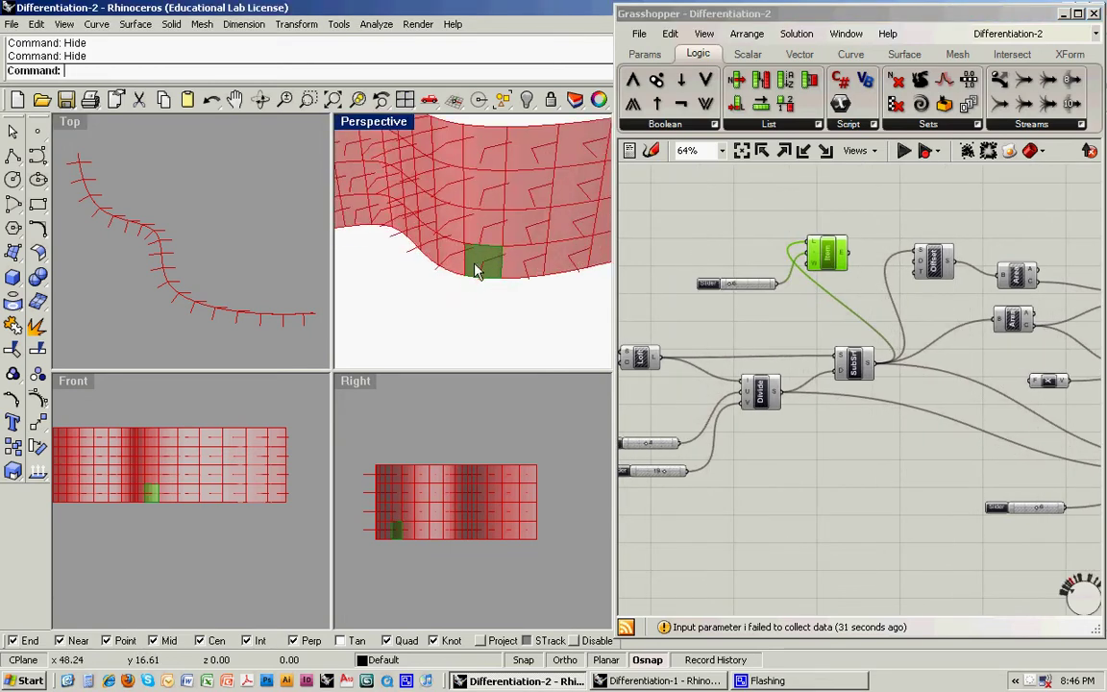
{"action": "left_click", "coordinate": [732, 306]}
{"action": "scroll", "coordinate": [732, 299], "scroll_direction": "up", "scroll_amount": 4}
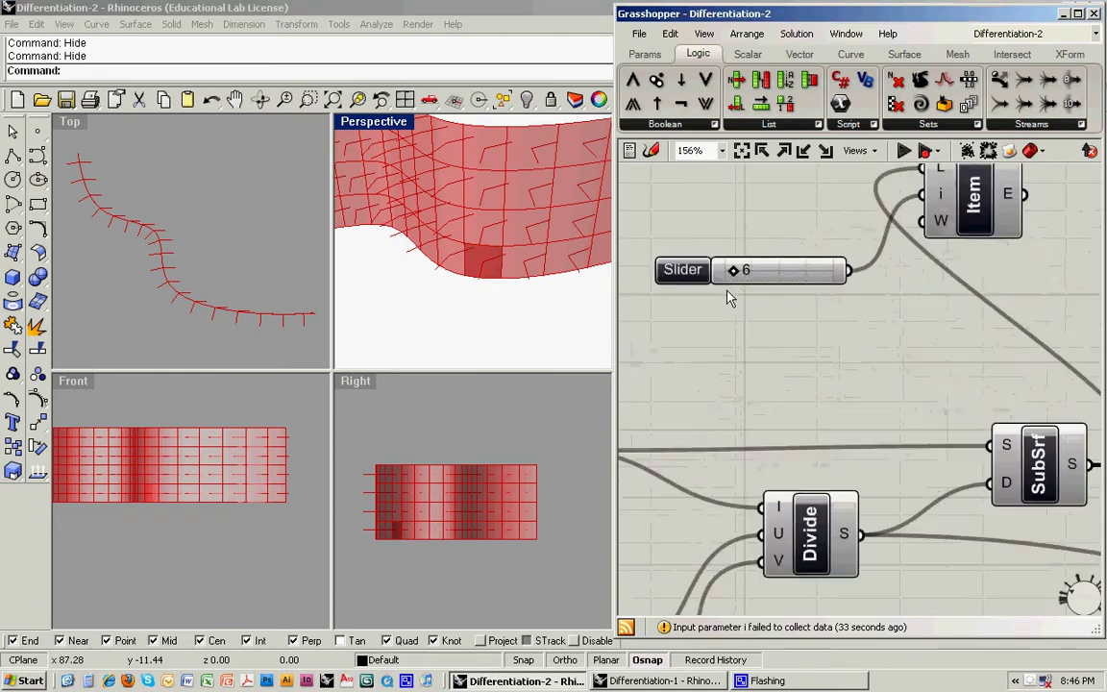
{"action": "left_click", "coordinate": [968, 227]}
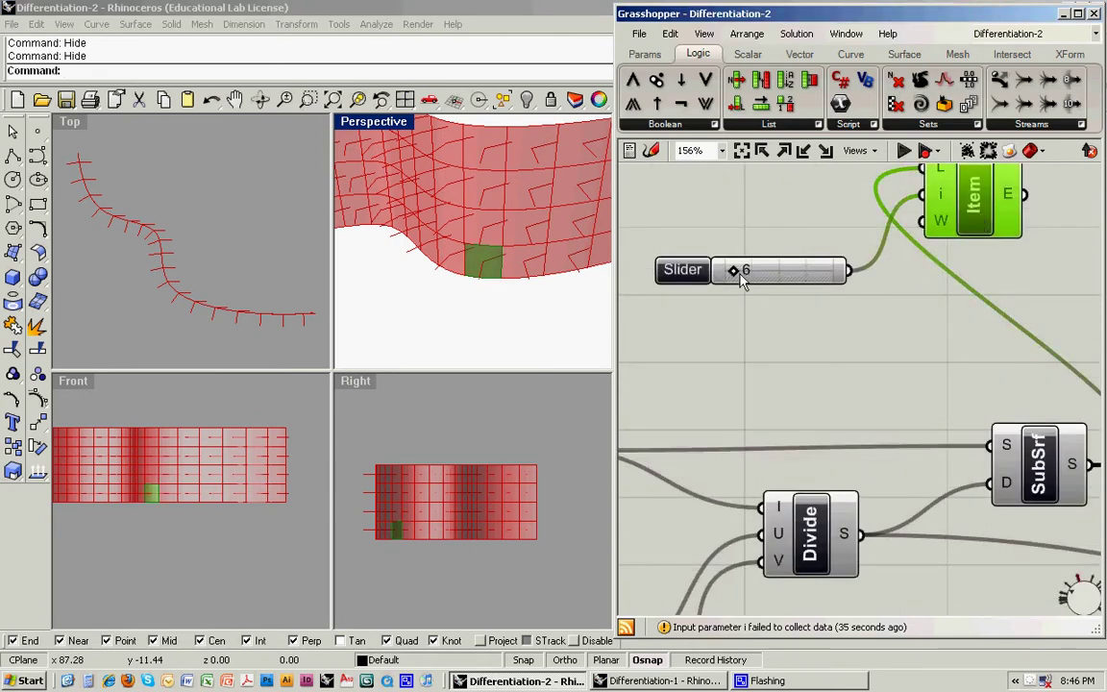
{"action": "scroll", "coordinate": [512, 306], "scroll_direction": "down", "scroll_amount": 3}
{"action": "right_click_drag", "start_coordinate": [512, 309], "coordinate": [470, 308]}
{"action": "left_click_drag", "start_coordinate": [733, 270], "coordinate": [788, 273]}
{"action": "left_click", "coordinate": [796, 325]}
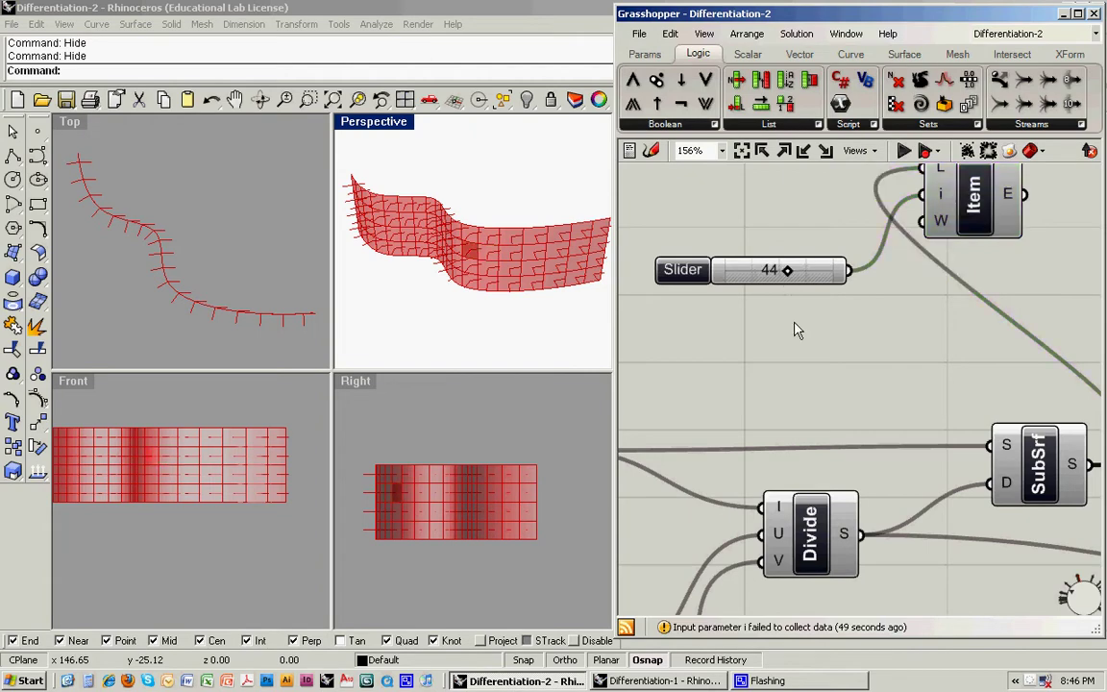
- Move the index slider and the Item component next to the yellow panel that lists the angle values
{"action": "scroll", "coordinate": [795, 327], "scroll_direction": "down", "scroll_amount": 3}
{"action": "right_click_drag", "start_coordinate": [951, 354], "coordinate": [725, 338]}
{"action": "scroll", "coordinate": [728, 346], "scroll_direction": "down", "scroll_amount": 4}
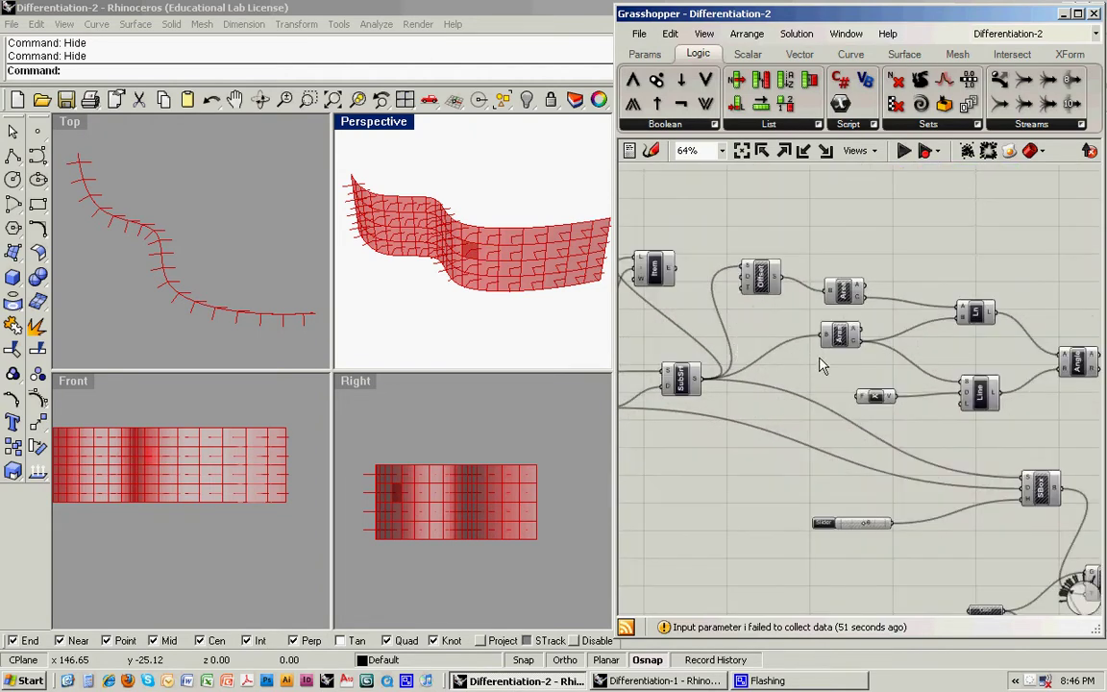
{"action": "left_click_drag", "start_coordinate": [709, 325], "coordinate": [1064, 326]}
{"action": "right_click_drag", "start_coordinate": [1062, 319], "coordinate": [977, 306]}
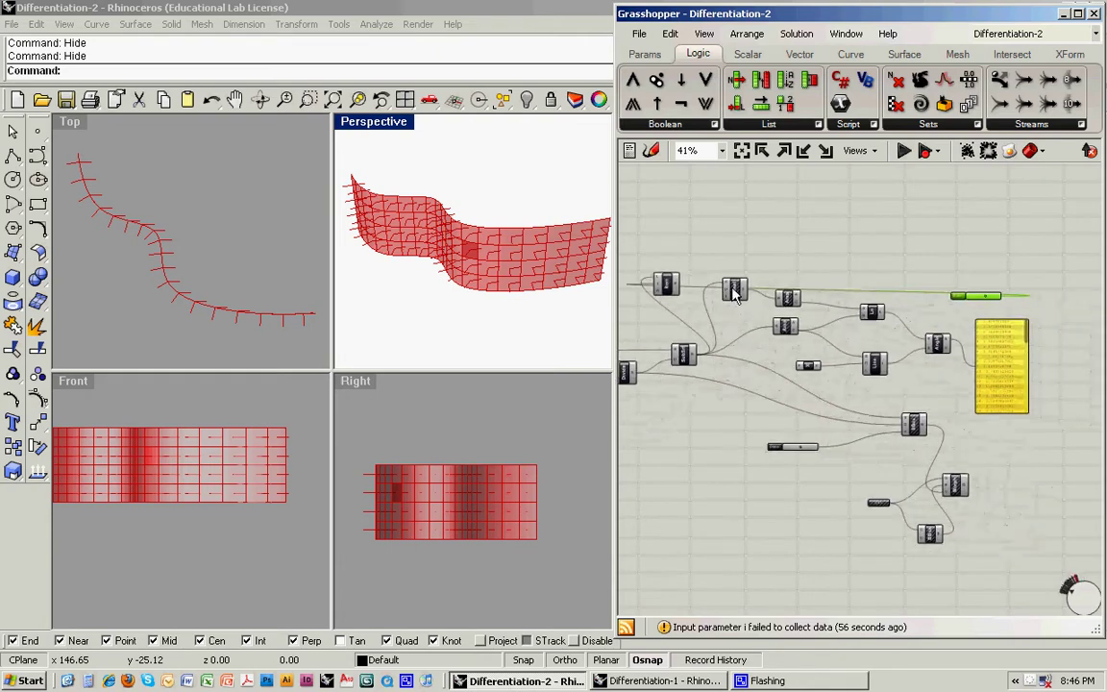
{"action": "left_click_drag", "start_coordinate": [672, 287], "coordinate": [966, 262]}
{"action": "right_click_drag", "start_coordinate": [997, 287], "coordinate": [846, 268]}
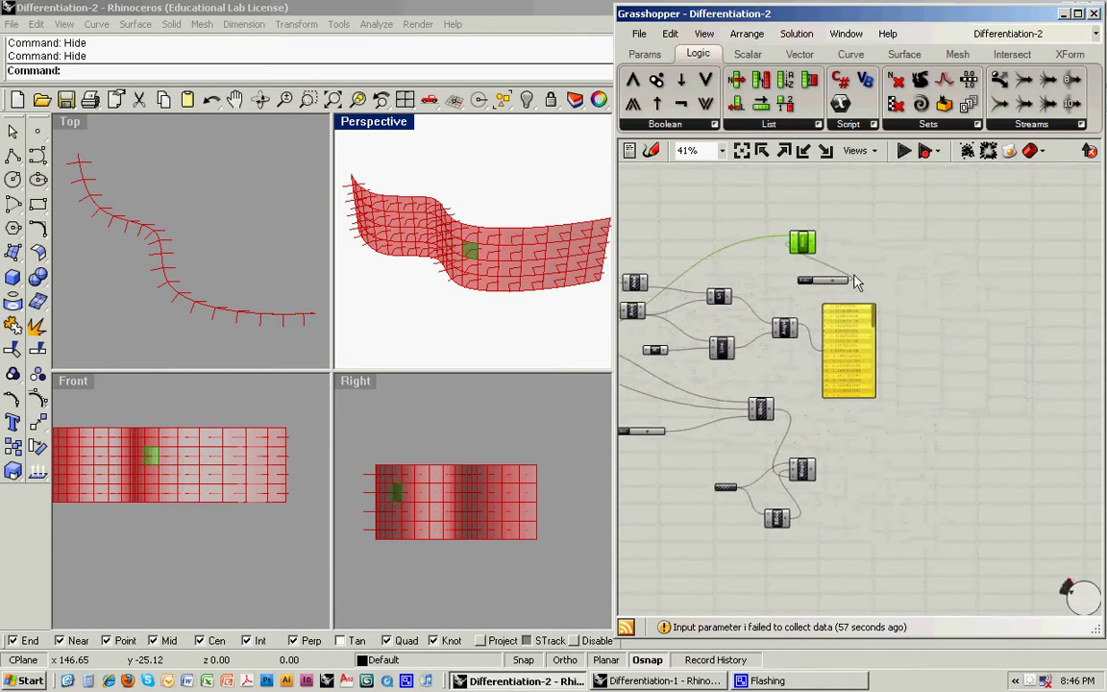
- Position the index slider between Item and the angle list and set it to 32
{"action": "scroll", "coordinate": [883, 324], "scroll_direction": "up", "scroll_amount": 3}
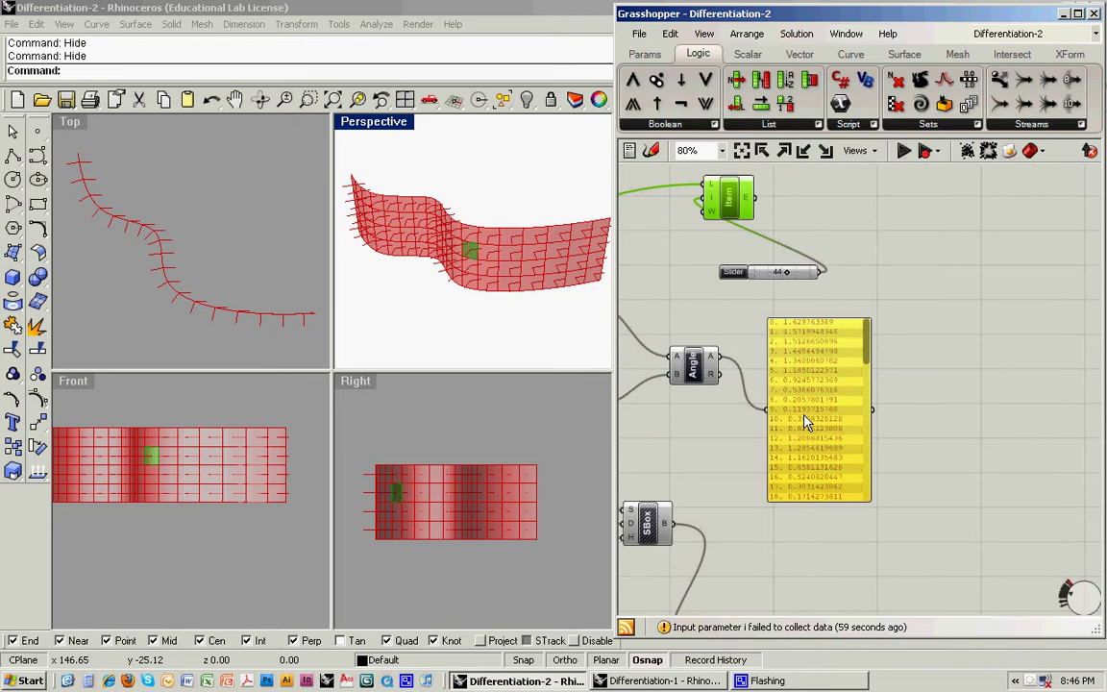
{"action": "left_click_drag", "start_coordinate": [778, 277], "coordinate": [766, 286]}
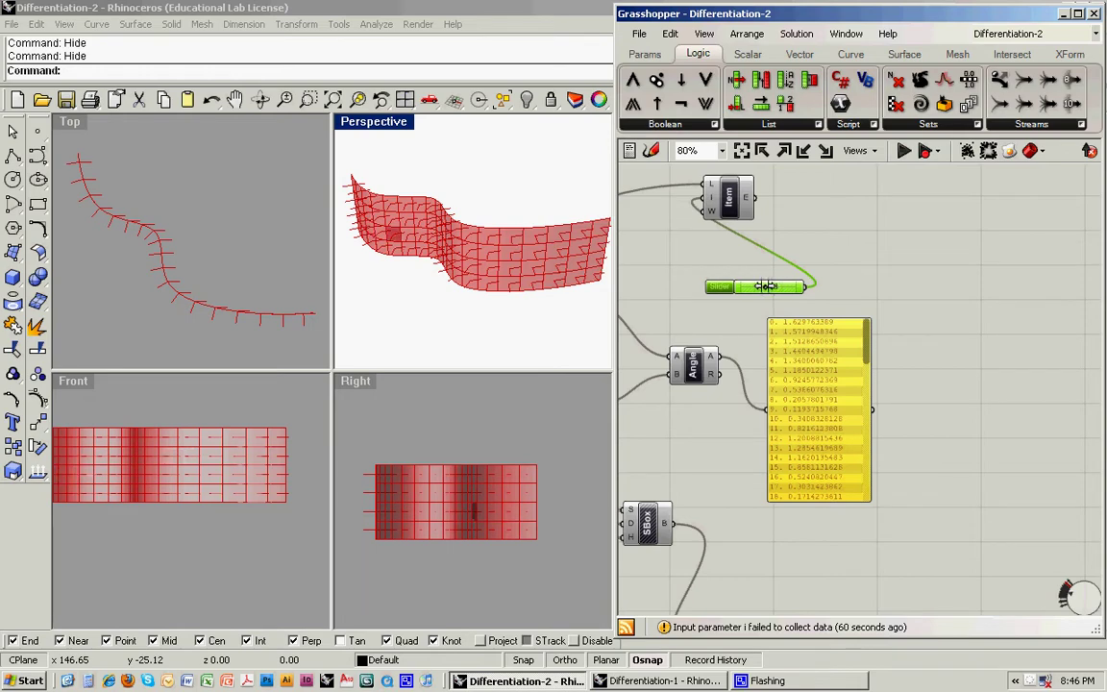
{"action": "left_click", "coordinate": [846, 255]}
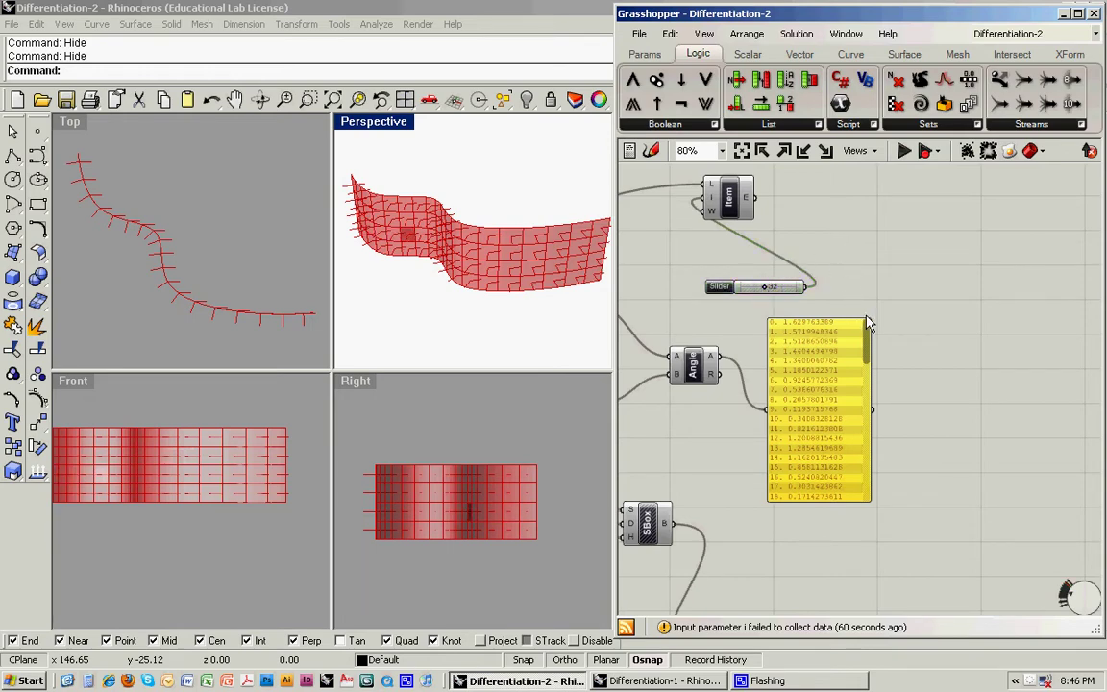
- Turn off the preview of the SubSrf and Item components so only the line pairs are displayed
{"action": "scroll", "coordinate": [866, 316], "scroll_direction": "down", "scroll_amount": 1}
{"action": "right_click_drag", "start_coordinate": [777, 383], "coordinate": [813, 314]}
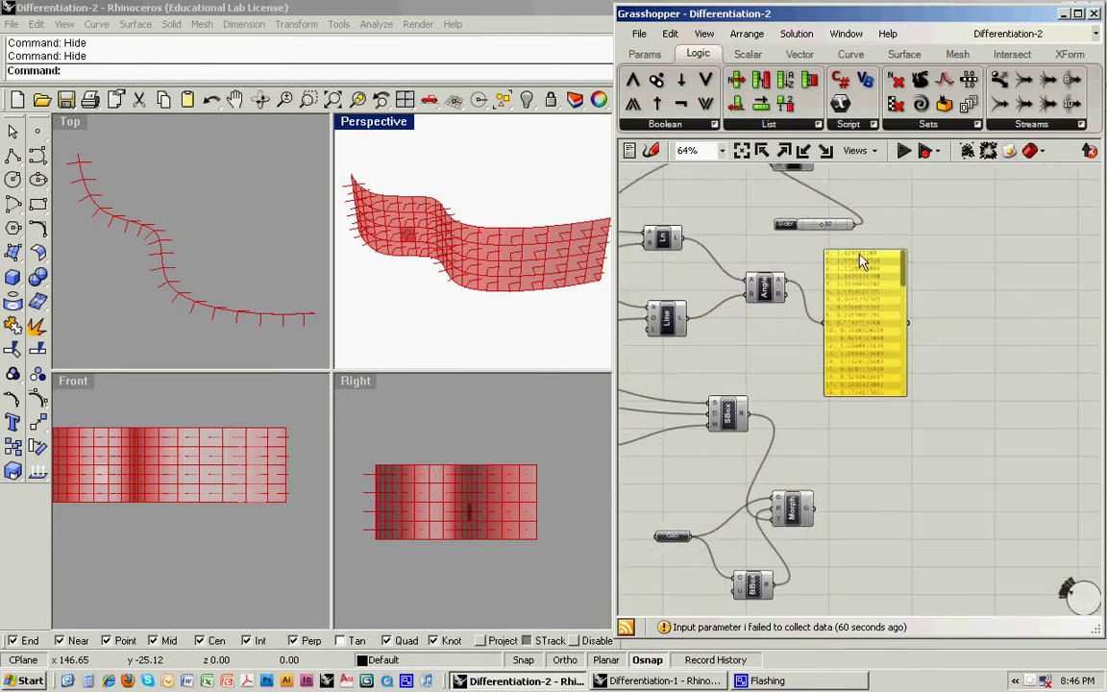
{"action": "right_click_drag", "start_coordinate": [850, 400], "coordinate": [911, 342]}
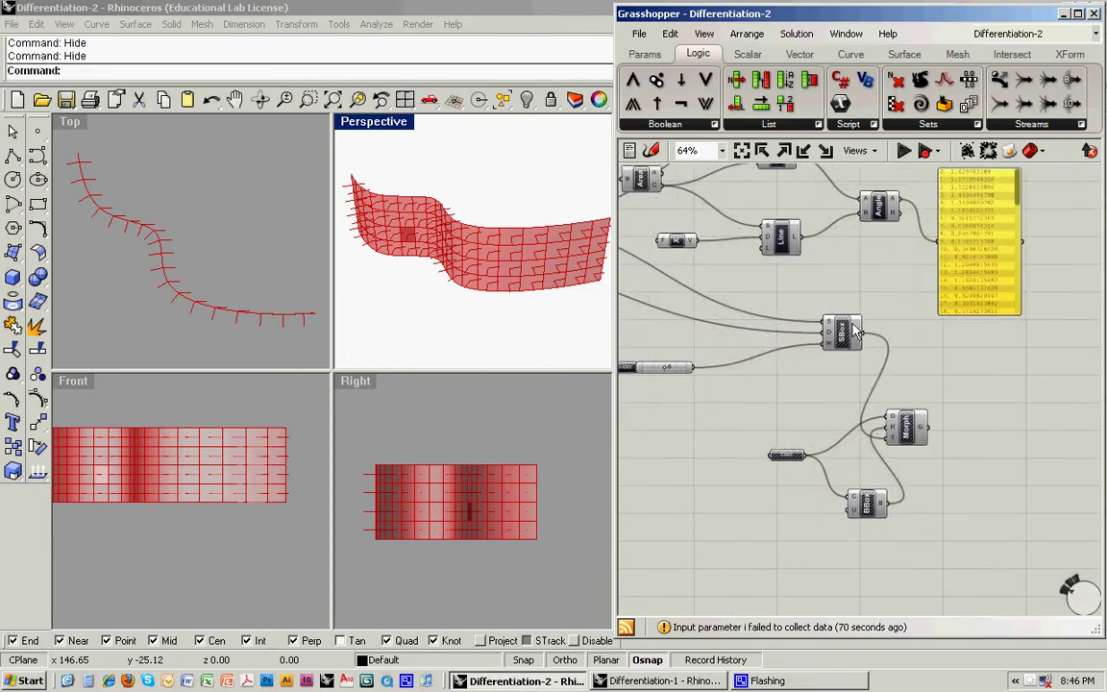
{"action": "right_click_drag", "start_coordinate": [838, 298], "coordinate": [922, 394]}
{"action": "scroll", "coordinate": [894, 380], "scroll_direction": "down", "scroll_amount": 1}
{"action": "right_click_drag", "start_coordinate": [766, 227], "coordinate": [816, 221]}
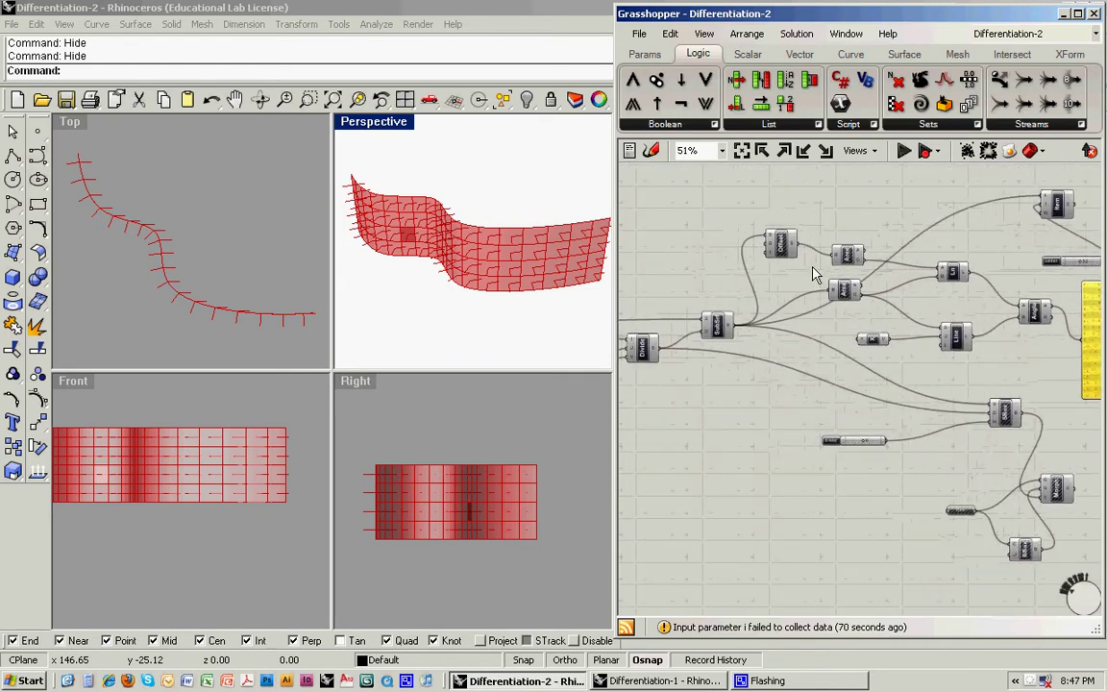
{"action": "right_click", "coordinate": [719, 325]}
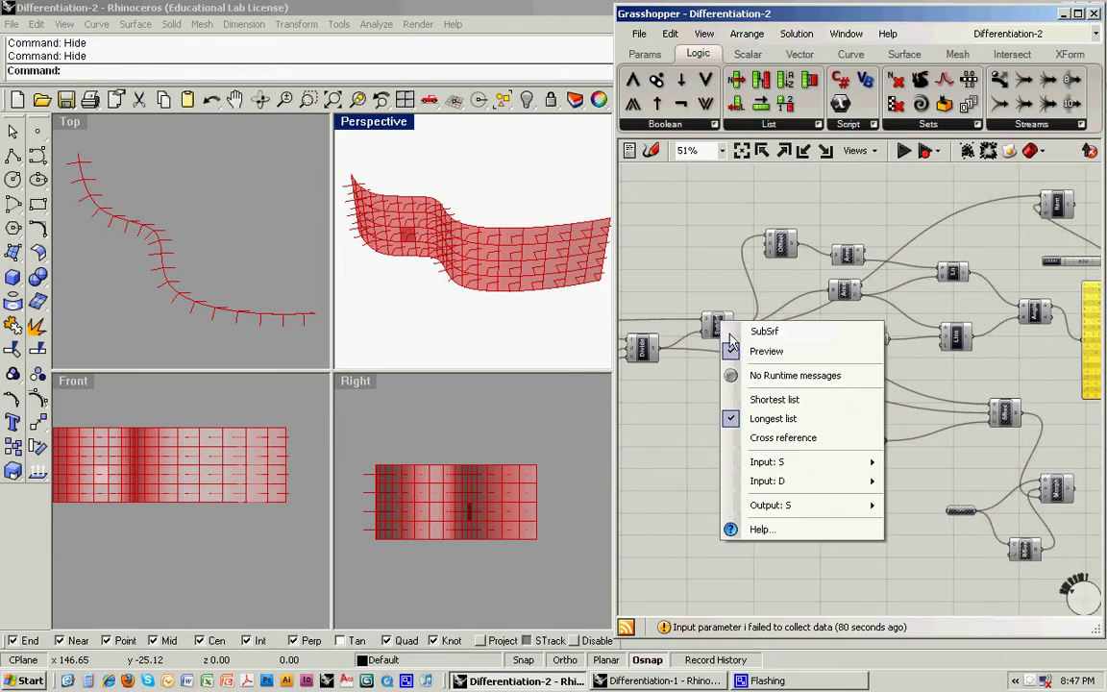
{"action": "left_click", "coordinate": [750, 350]}
{"action": "right_click_drag", "start_coordinate": [881, 211], "coordinate": [862, 212]}
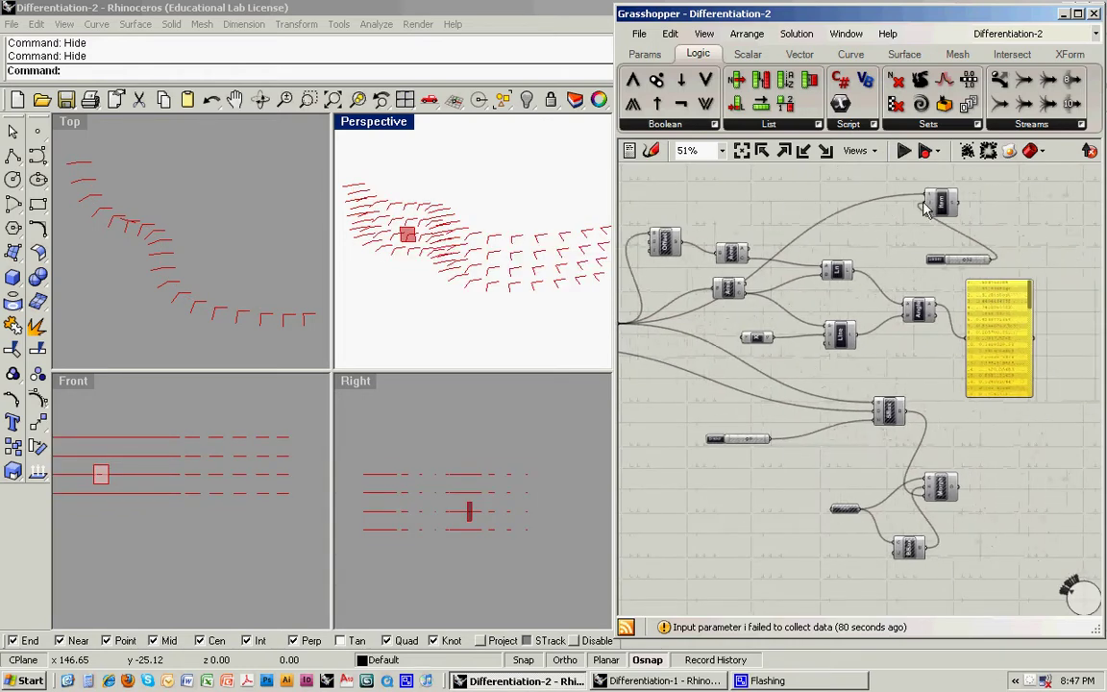
{"action": "right_click", "coordinate": [924, 210]}
{"action": "left_click", "coordinate": [961, 227]}
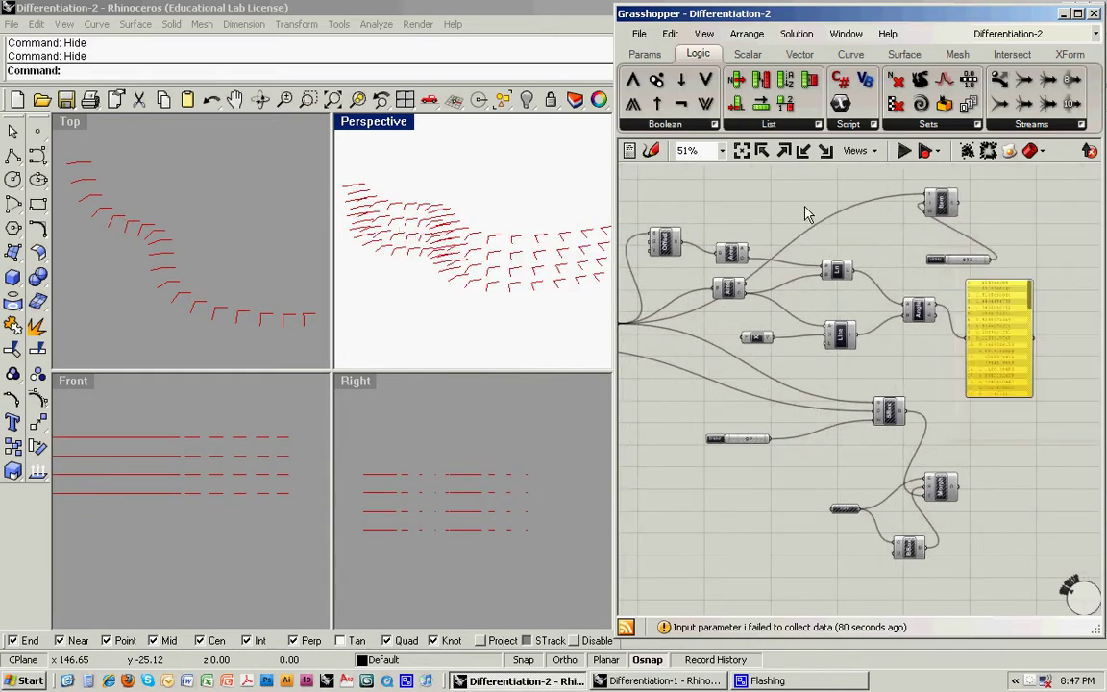
- Move the yellow angle panel below the slider that feeds SBox
{"action": "right_click_drag", "start_coordinate": [806, 246], "coordinate": [814, 221]}
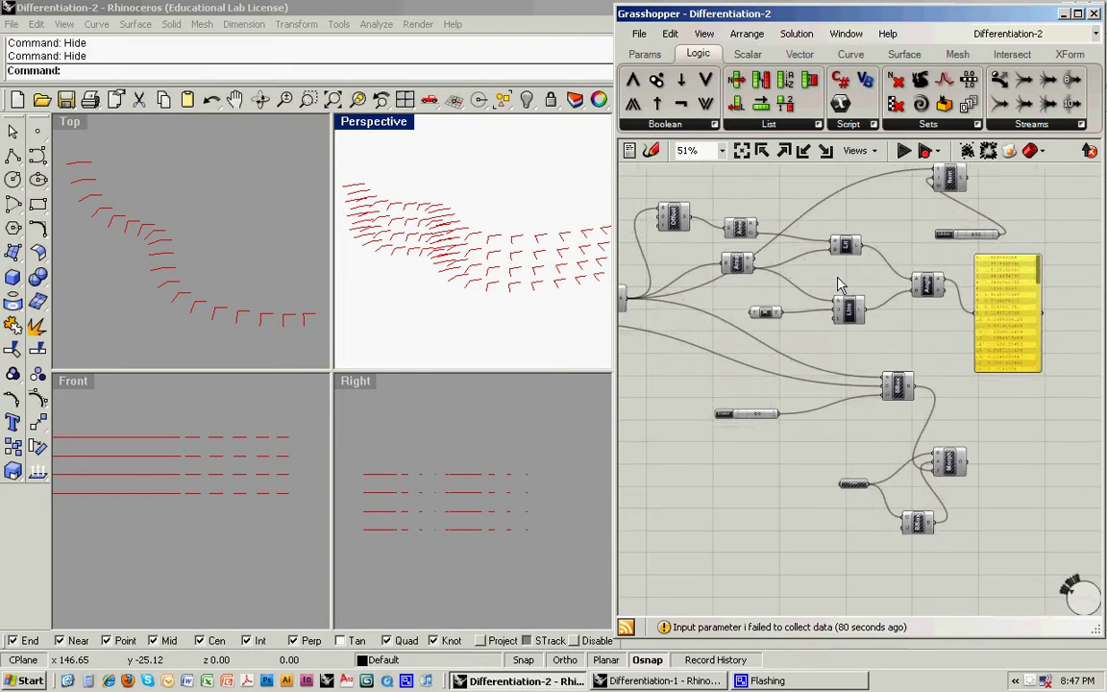
{"action": "right_click_drag", "start_coordinate": [851, 294], "coordinate": [837, 269]}
{"action": "left_click_drag", "start_coordinate": [984, 307], "coordinate": [755, 529]}
{"action": "left_click", "coordinate": [846, 423]}
- Turn on the preview of SBox and test its height slider, finishing at 6
{"action": "right_click", "coordinate": [887, 371]}
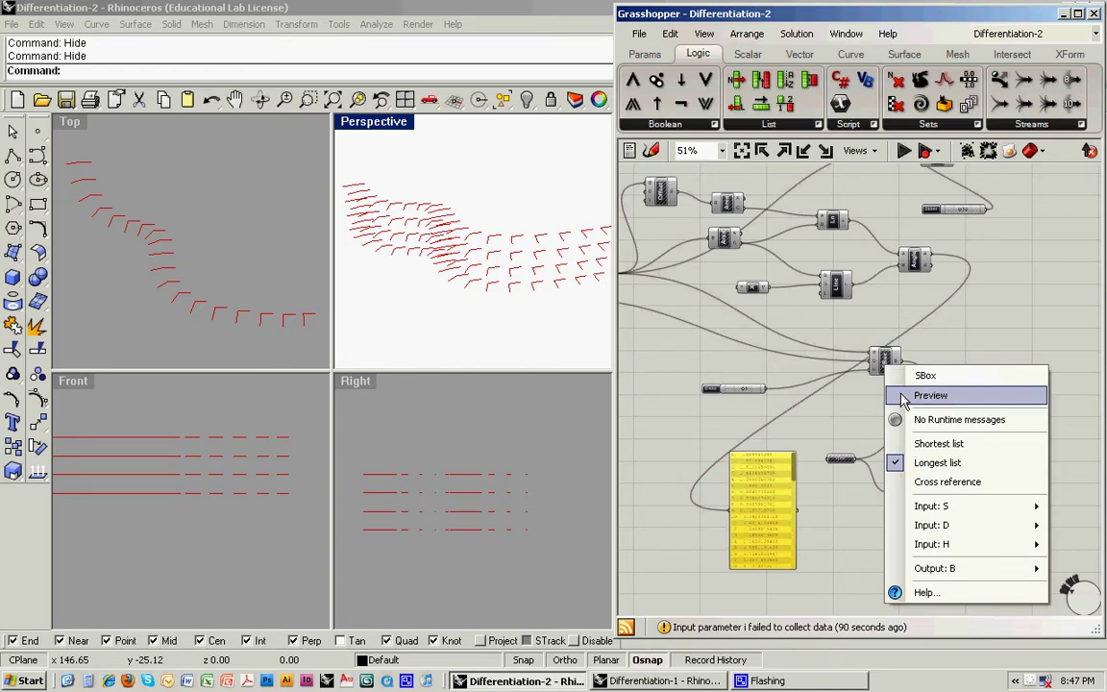
{"action": "left_click", "coordinate": [905, 396]}
{"action": "right_click_drag", "start_coordinate": [490, 309], "coordinate": [543, 267]}
{"action": "scroll", "coordinate": [744, 393], "scroll_direction": "up", "scroll_amount": 4}
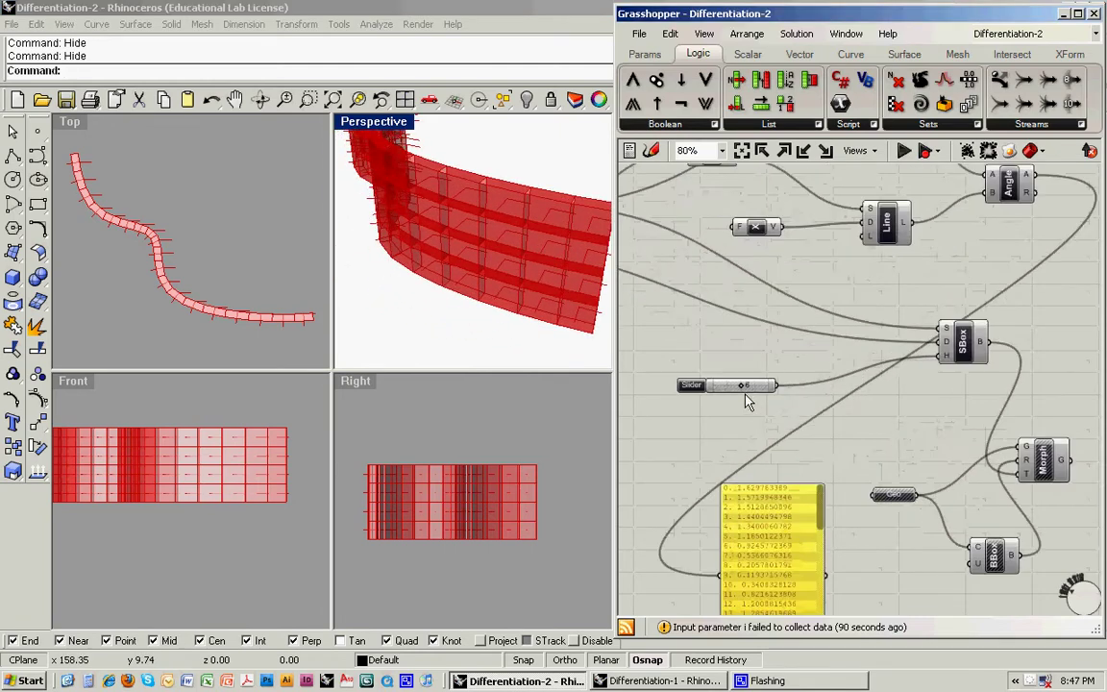
{"action": "mouse_move", "coordinate": [747, 383]}
{"action": "left_mouse_down"}
{"action": "mouse_move", "coordinate": [761, 381]}
{"action": "mouse_move", "coordinate": [741, 382]}
{"action": "left_mouse_up"}
- Disconnect the slider from SBox's H input, connect the yellow angle panel to it instead, and reposition that panel
{"action": "right_click_drag", "start_coordinate": [753, 543], "coordinate": [741, 367]}
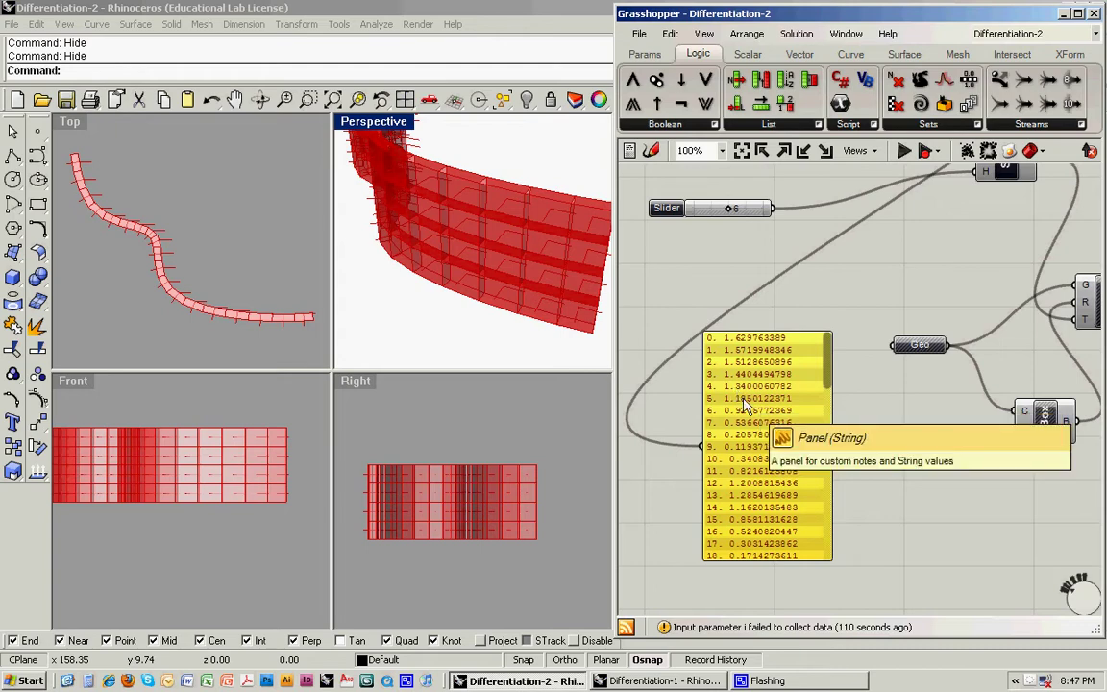
{"action": "scroll", "coordinate": [798, 306], "scroll_direction": "down", "scroll_amount": 2}
{"action": "right_click_drag", "start_coordinate": [837, 292], "coordinate": [801, 317]}
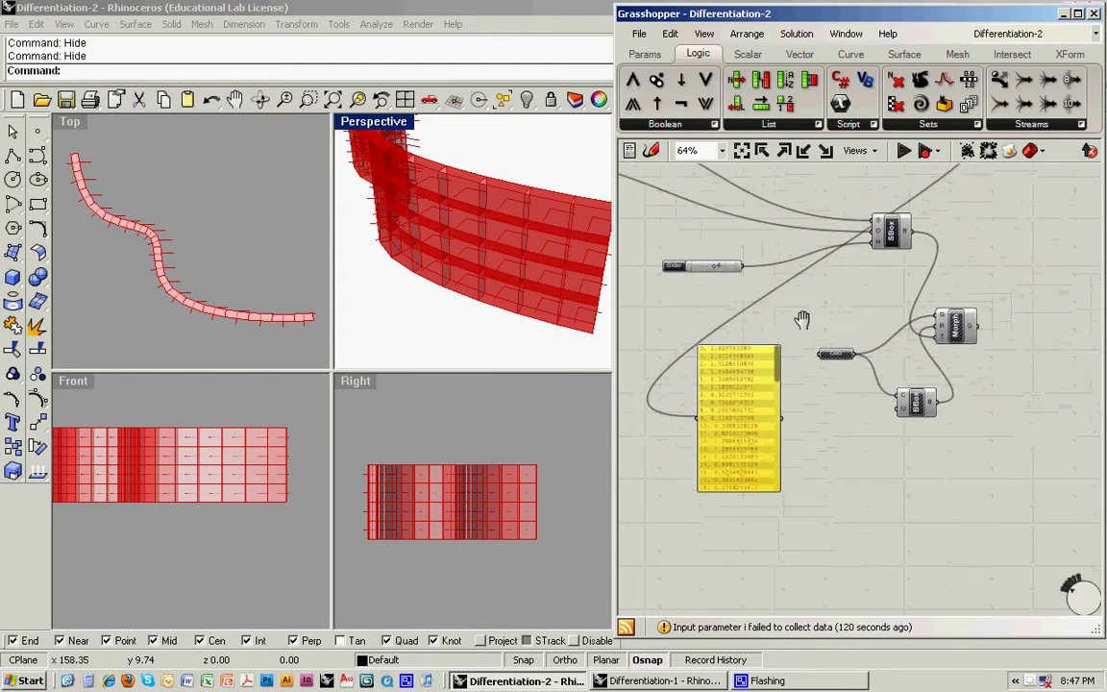
{"action": "right_click", "coordinate": [880, 250]}
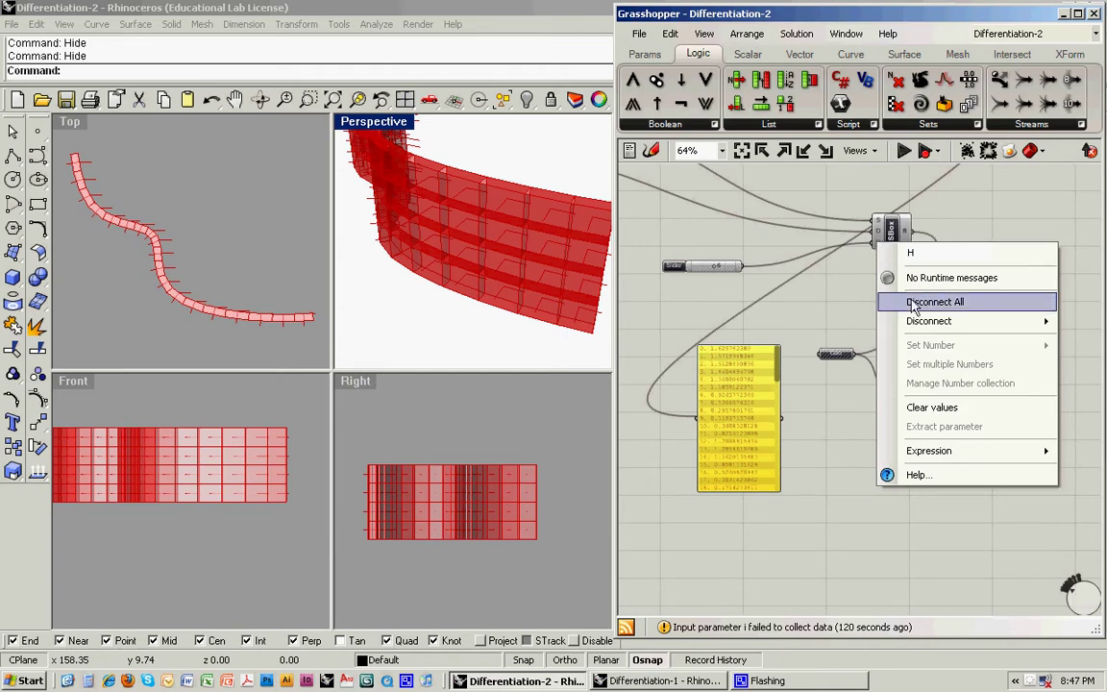
{"action": "left_click", "coordinate": [886, 301]}
{"action": "left_click_drag", "start_coordinate": [769, 388], "coordinate": [871, 242]}
{"action": "left_click", "coordinate": [775, 340]}
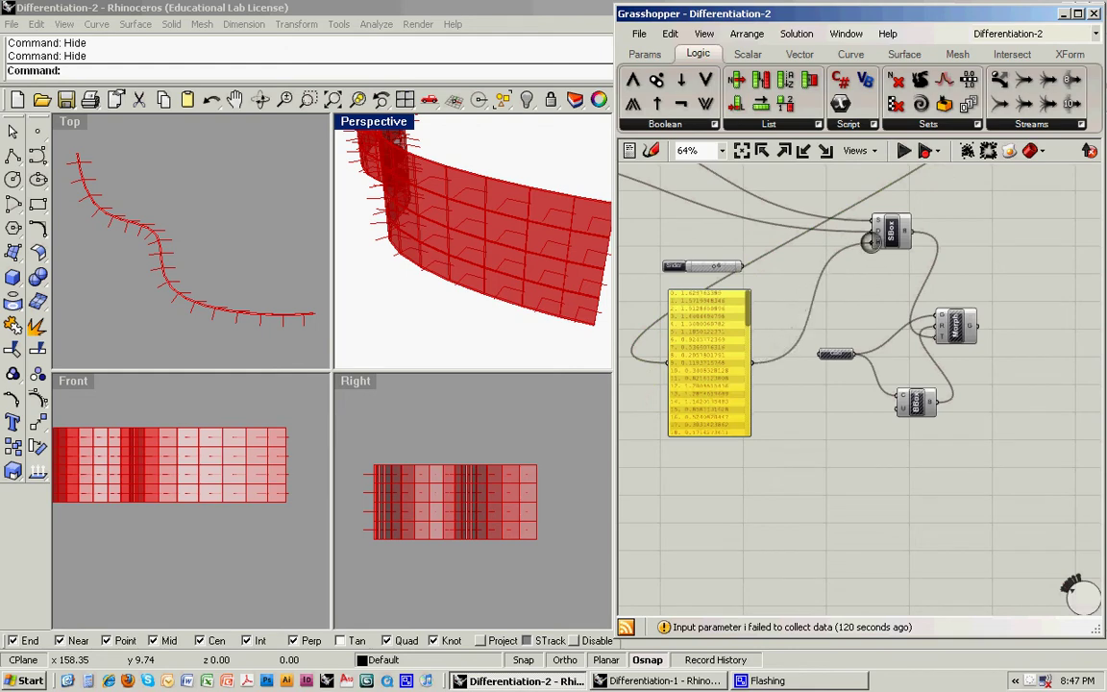
- Inspect the box thickness in a maximized Top viewport, and disconnect the angle panel from SBox's H input
{"action": "right_click_drag", "start_coordinate": [497, 215], "coordinate": [287, 268]}
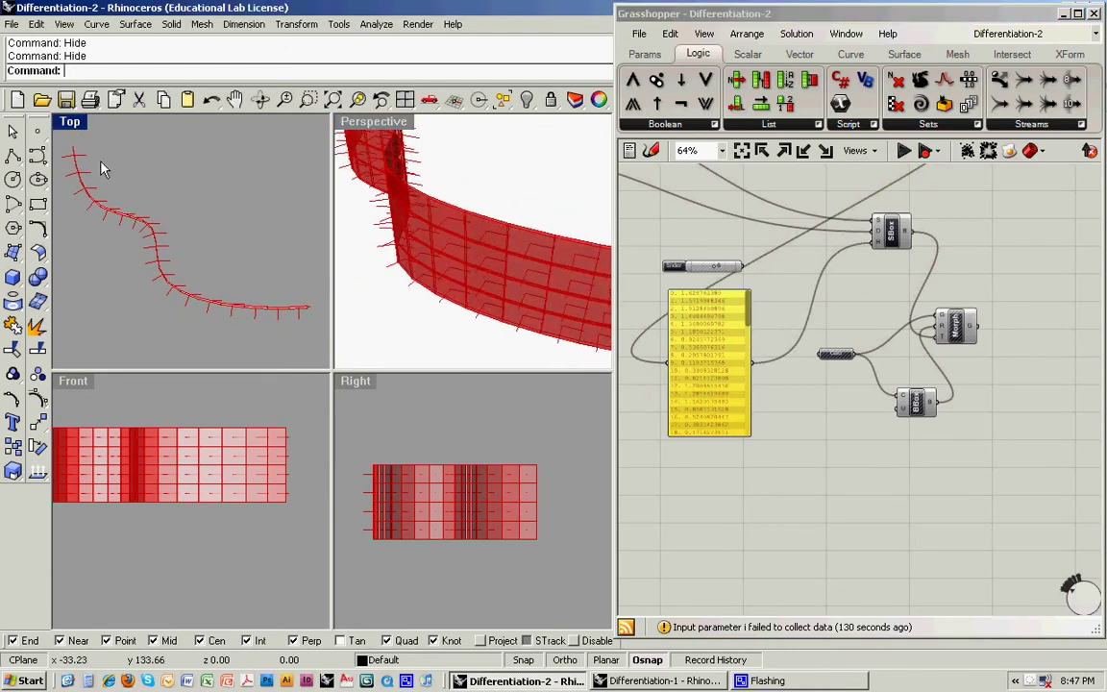
{"action": "key", "text": "ctrl+m"}
{"action": "scroll", "coordinate": [480, 507], "scroll_direction": "up", "scroll_amount": 2}
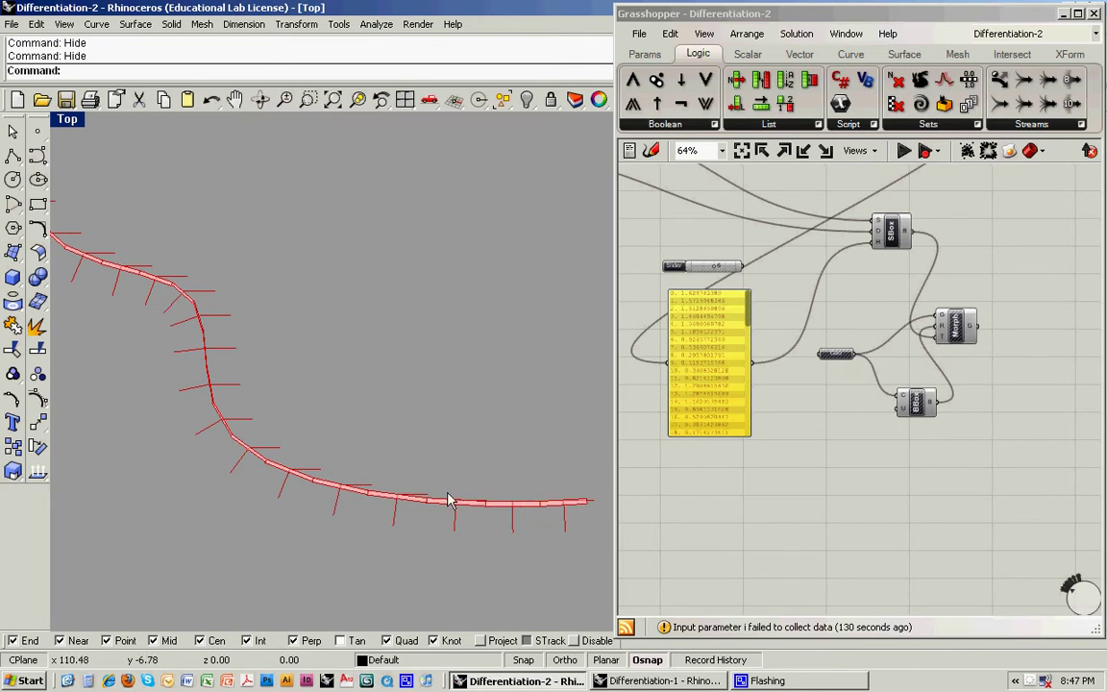
{"action": "right_click", "coordinate": [882, 248]}
{"action": "left_click", "coordinate": [908, 300]}
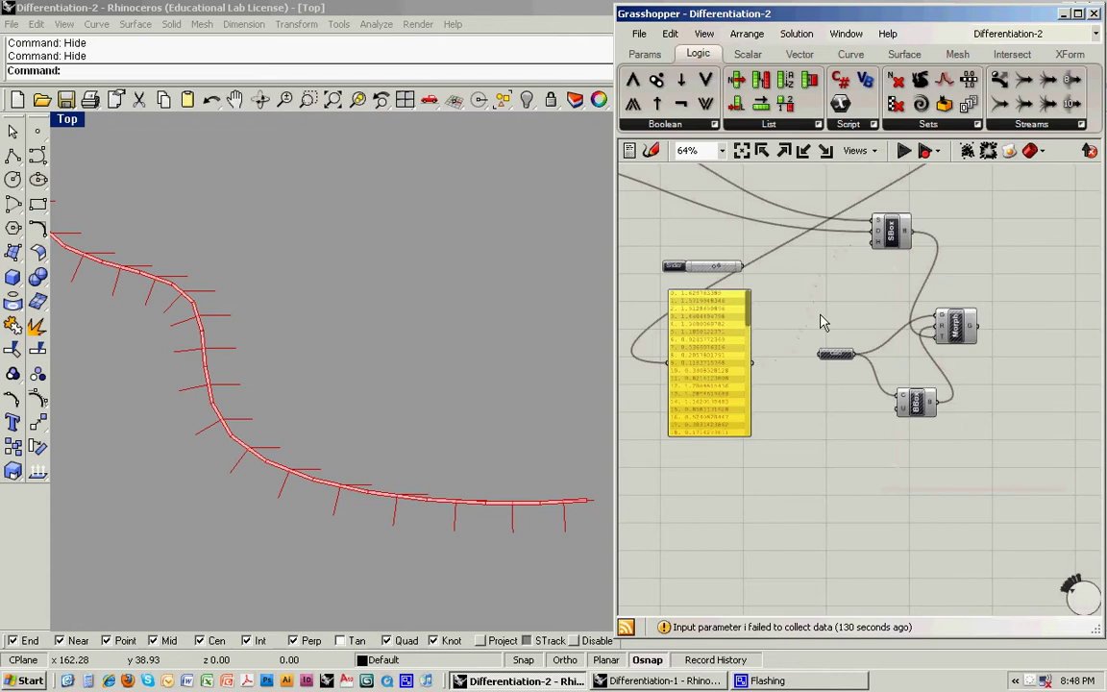
- Add a Multiplication component beside the angle panel and connect the panel's output to its A input
{"action": "left_click", "coordinate": [749, 55]}
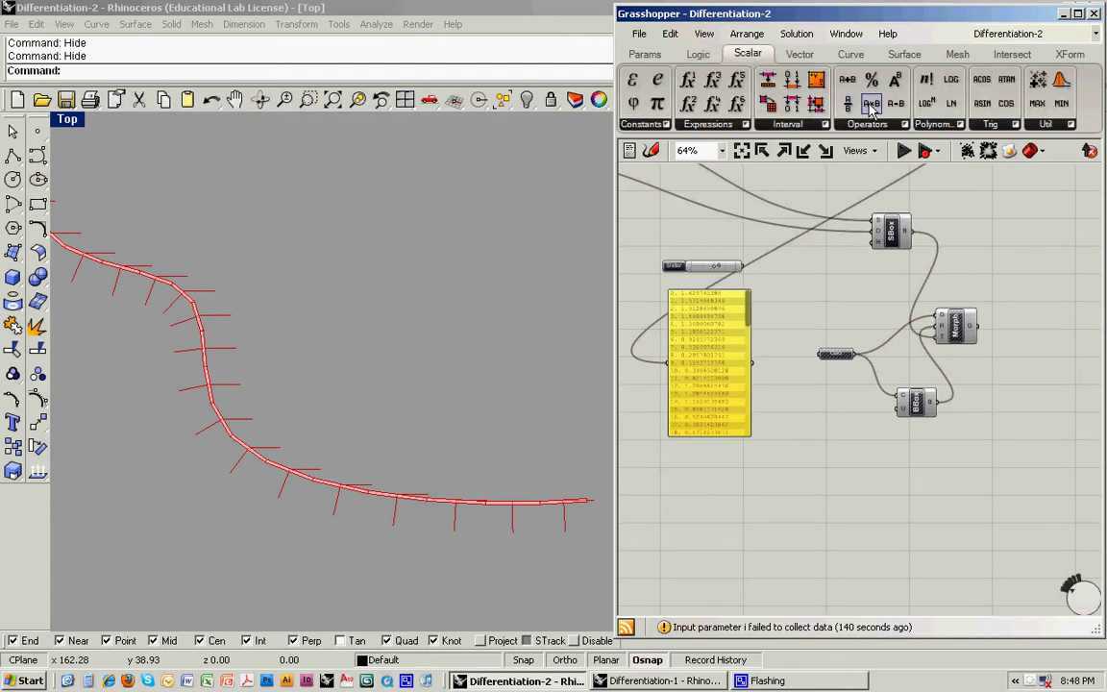
{"action": "left_click_drag", "start_coordinate": [781, 96], "coordinate": [812, 296]}
{"action": "left_click", "coordinate": [778, 332]}
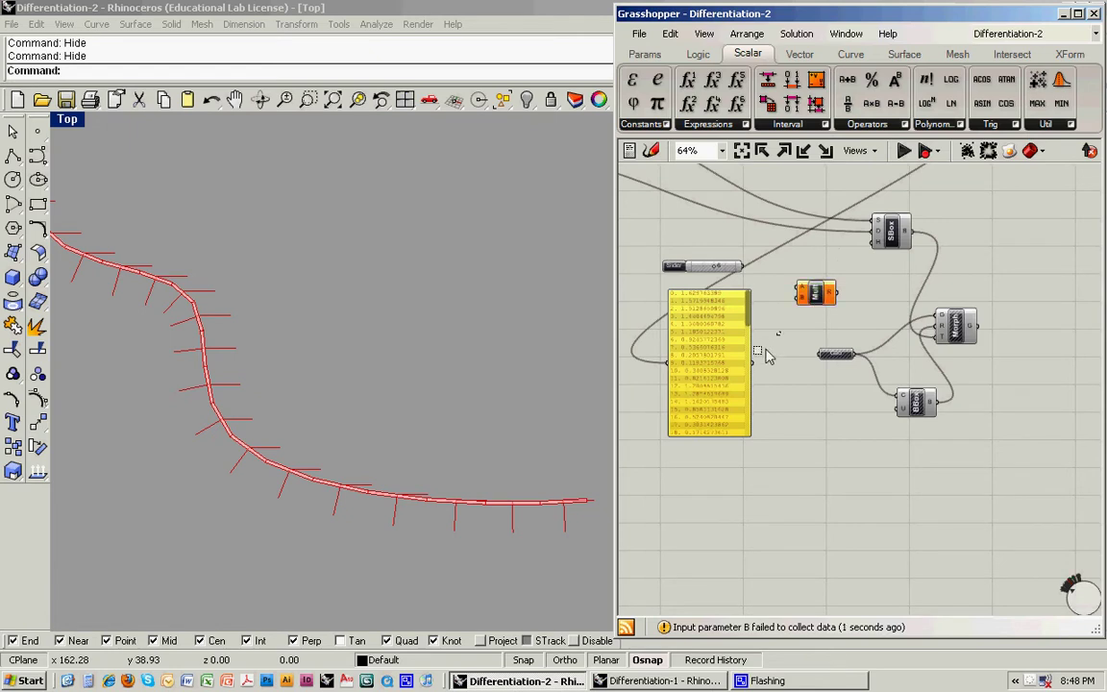
{"action": "left_click_drag", "start_coordinate": [753, 363], "coordinate": [799, 288]}
{"action": "left_click_drag", "start_coordinate": [819, 294], "coordinate": [836, 287]}
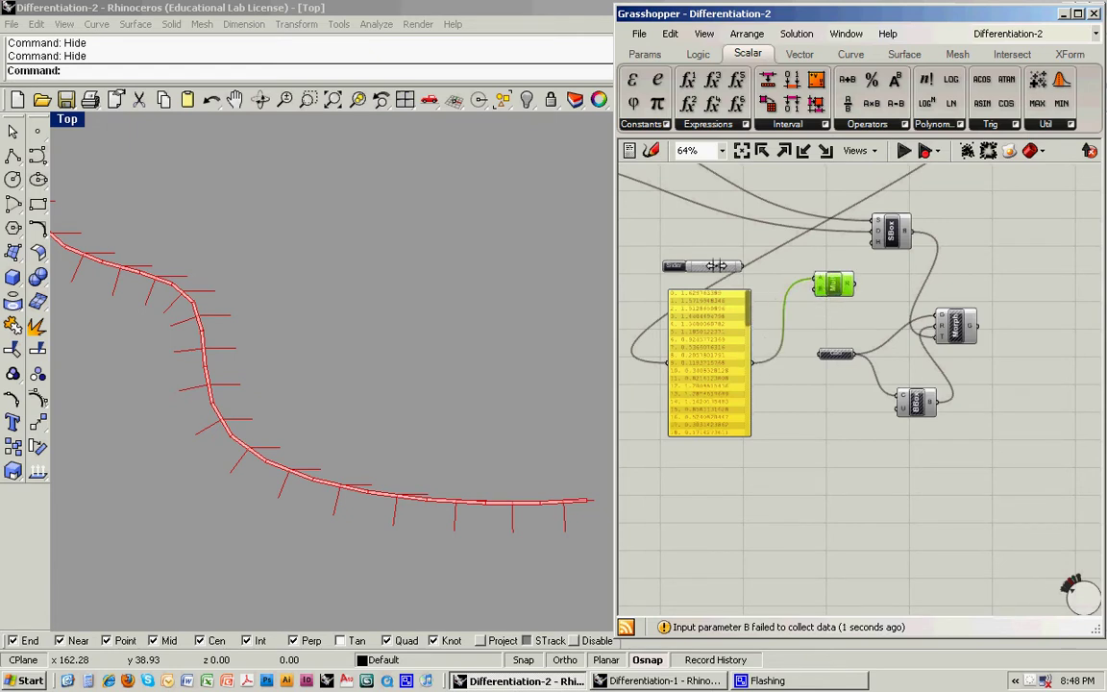
- Connect a copy of the height slider to the Multiplication's B input and its R output to SBox's H input
{"action": "left_click_drag", "start_coordinate": [716, 265], "coordinate": [871, 244]}
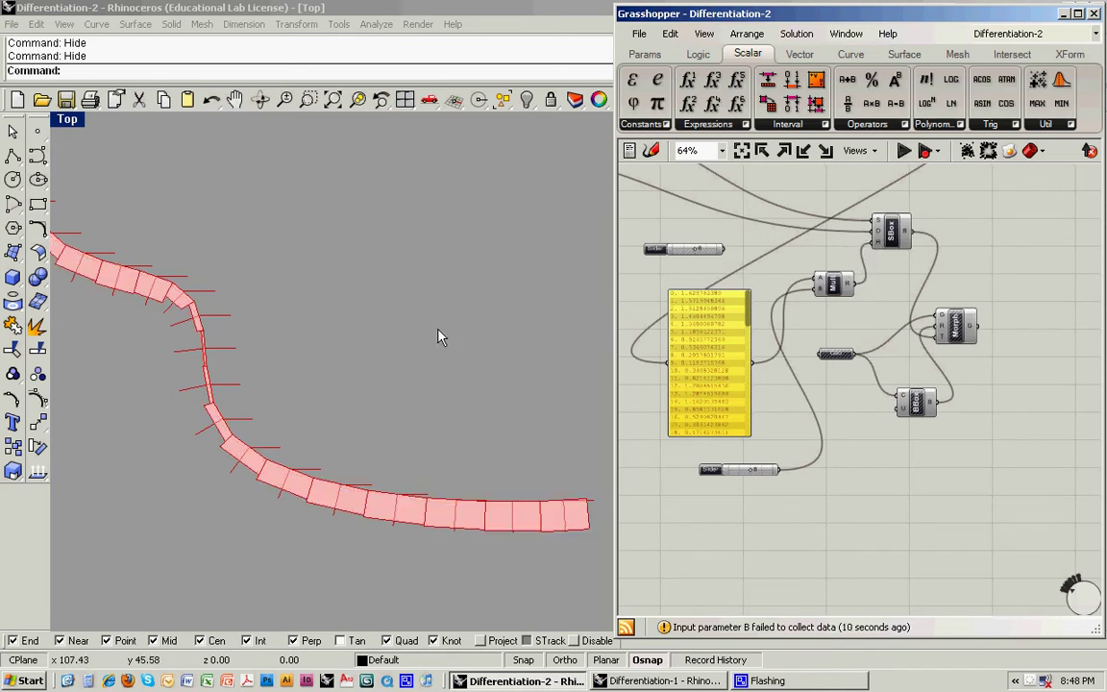
{"action": "mouse_move", "coordinate": [438, 333]}
{"action": "right_mouse_down"}
{"action": "mouse_move", "coordinate": [466, 327]}
{"action": "mouse_move", "coordinate": [438, 343]}
{"action": "mouse_move", "coordinate": [445, 348]}
{"action": "right_mouse_up"}
{"action": "scroll", "coordinate": [464, 327], "scroll_direction": "down", "scroll_amount": 2}
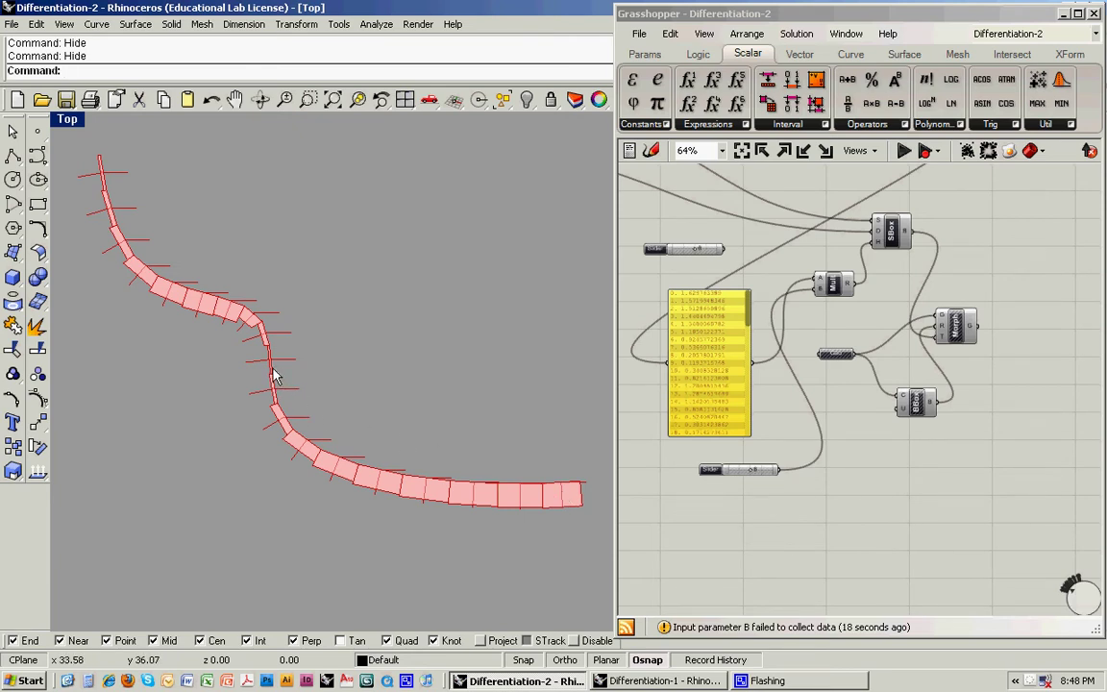
- Restore the four-viewport layout and turn off the preview of the Ln and Line components
{"action": "double_click", "coordinate": [70, 119]}
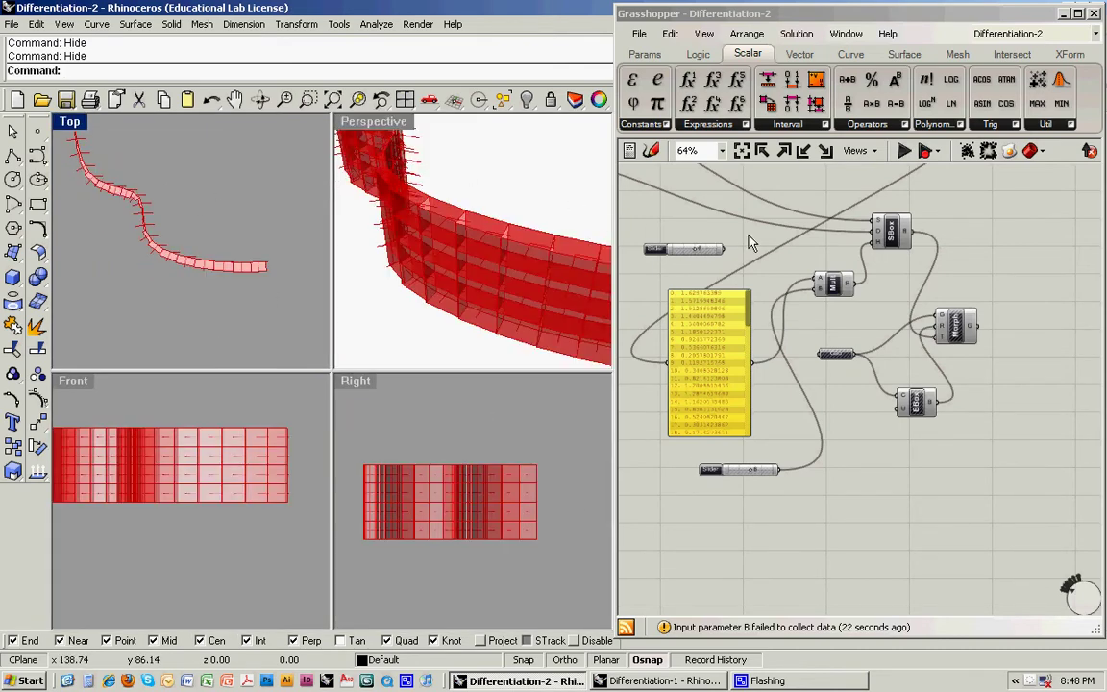
{"action": "right_click_drag", "start_coordinate": [749, 243], "coordinate": [752, 435]}
{"action": "right_click", "coordinate": [826, 250]}
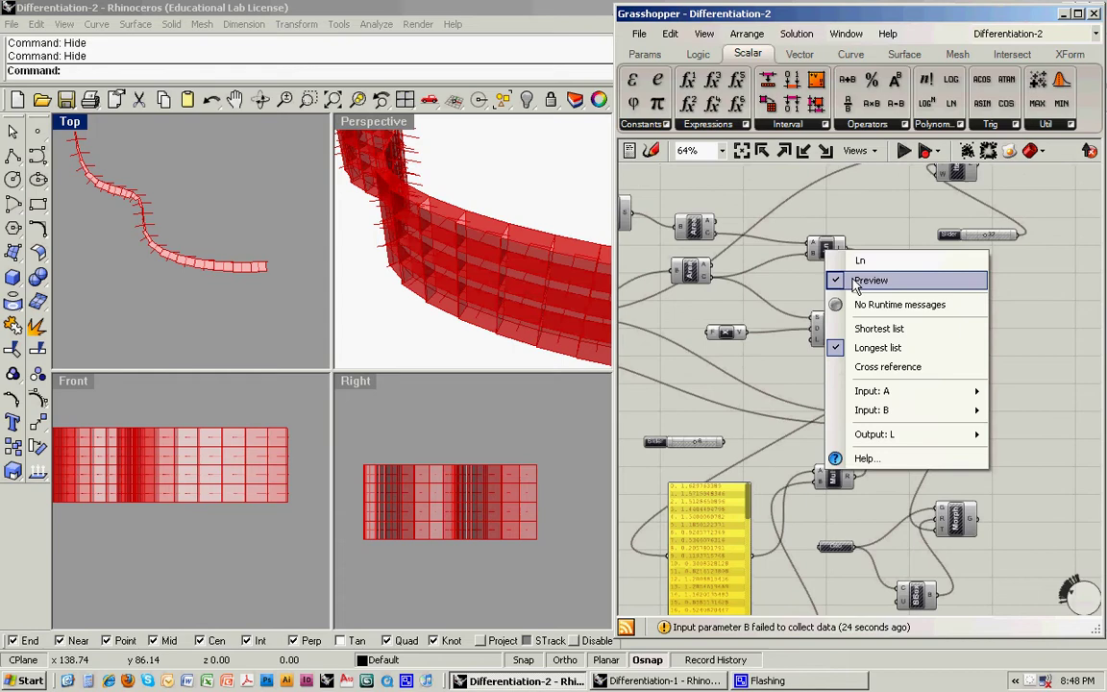
{"action": "left_click", "coordinate": [853, 281]}
{"action": "right_click", "coordinate": [827, 320]}
{"action": "left_click", "coordinate": [851, 349]}
- Maximize the Perspective viewport and examine the varying depth of the surface boxes
{"action": "right_click_drag", "start_coordinate": [457, 273], "coordinate": [362, 129]}
{"action": "double_click", "coordinate": [366, 122]}
{"action": "scroll", "coordinate": [371, 254], "scroll_direction": "down", "scroll_amount": 6}
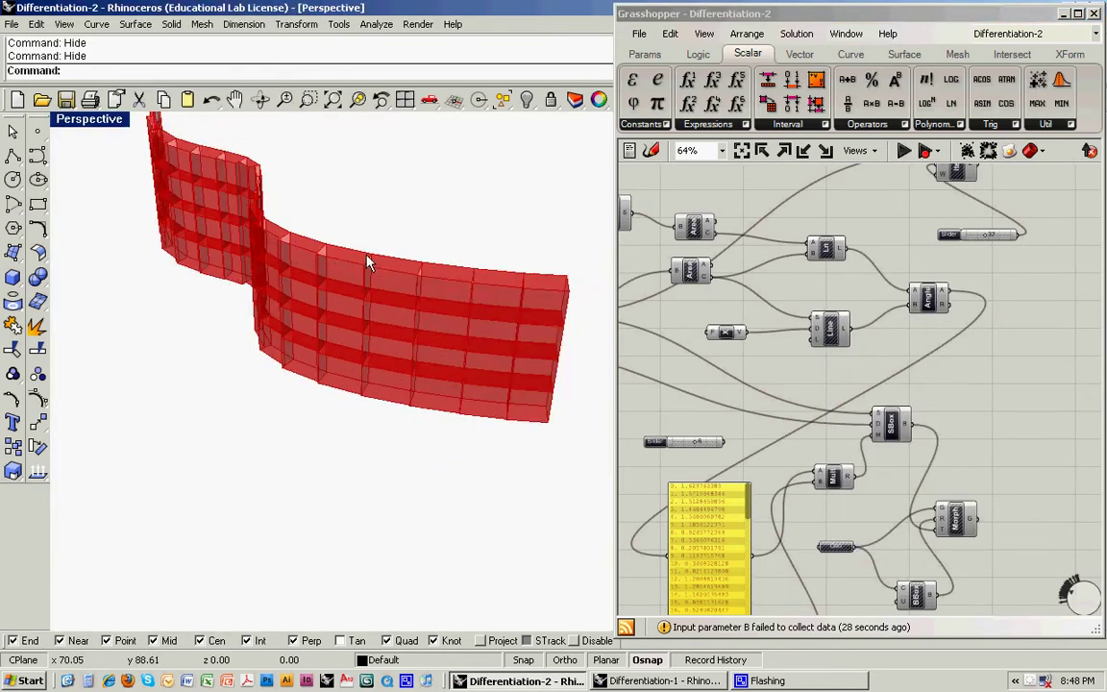
{"action": "right_click_drag", "start_coordinate": [324, 255], "coordinate": [347, 318]}
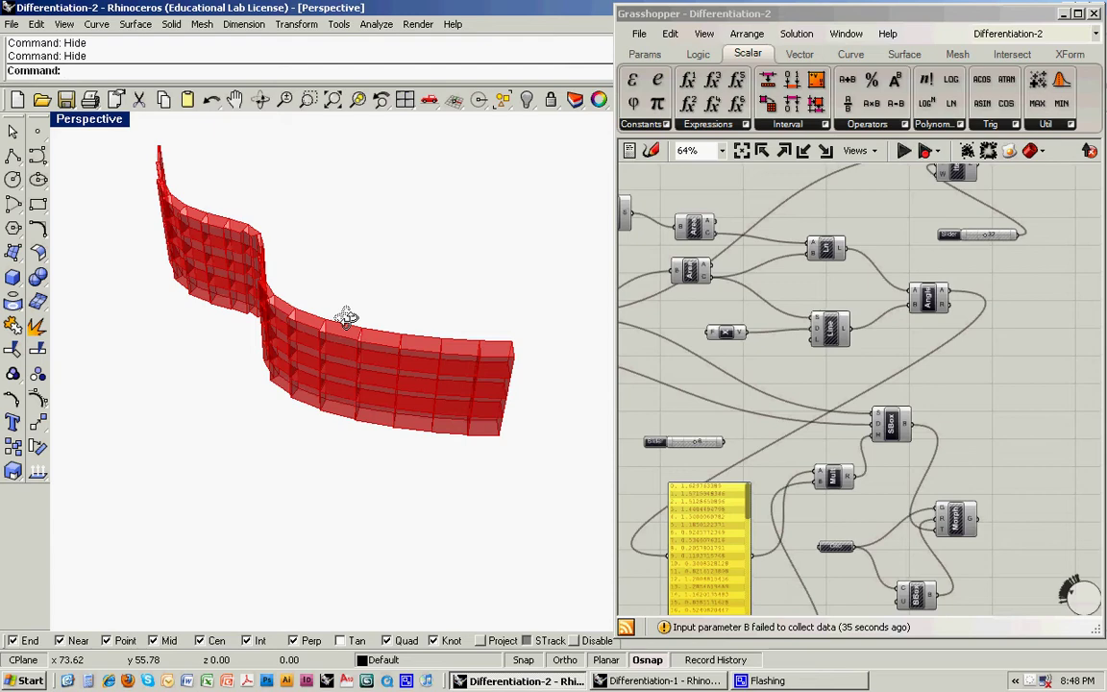
- Show the hidden objects again in the Perspective viewport, bringing back the pyramid-shaped module below the panels
{"action": "mouse_move", "coordinate": [347, 318]}
{"action": "right_mouse_down"}
{"action": "mouse_move", "coordinate": [314, 324]}
{"action": "mouse_move", "coordinate": [364, 307]}
{"action": "mouse_move", "coordinate": [357, 327]}
{"action": "right_mouse_up"}
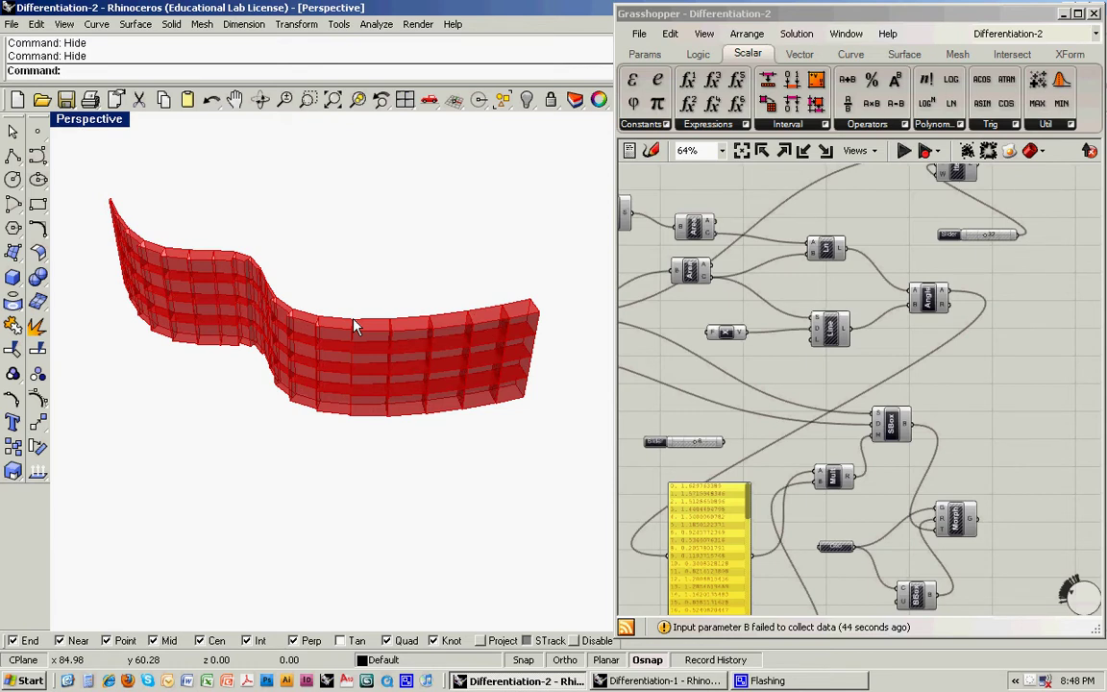
{"action": "right_click_drag", "start_coordinate": [790, 459], "coordinate": [786, 386]}
{"action": "right_click_drag", "start_coordinate": [780, 438], "coordinate": [775, 409]}
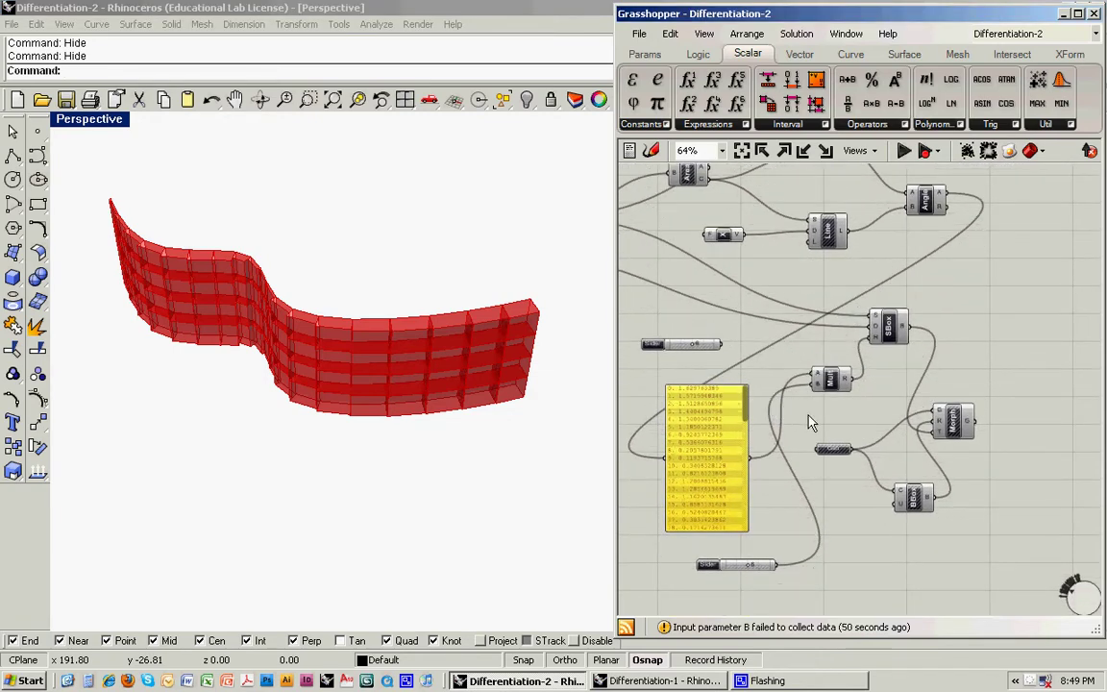
{"action": "left_click", "coordinate": [457, 495]}
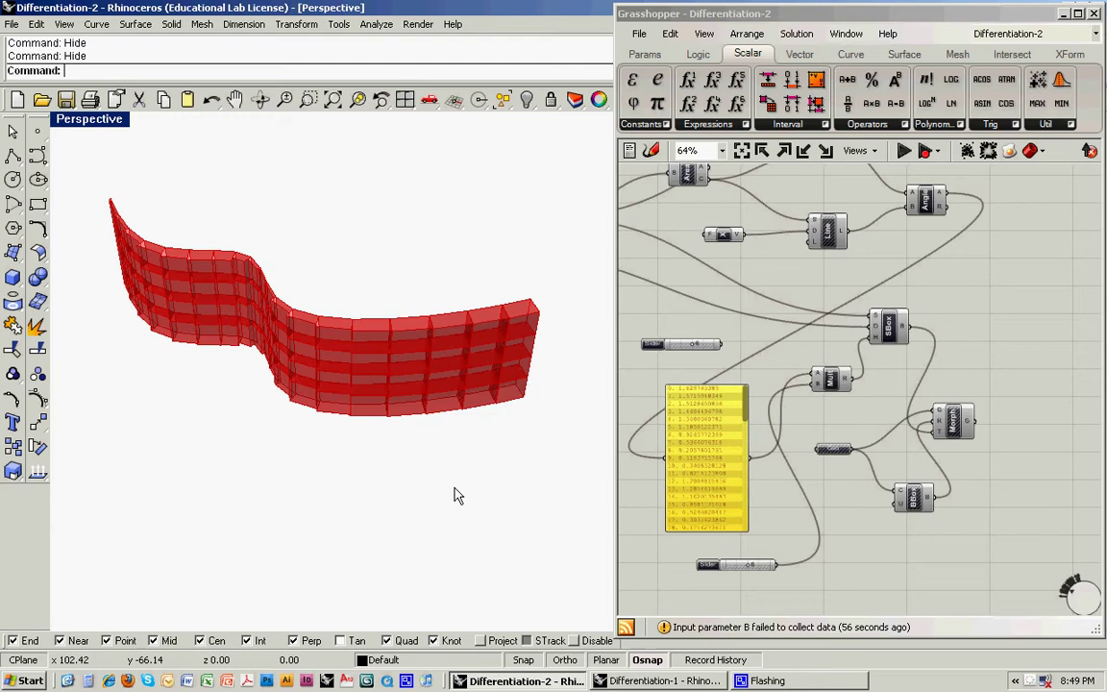
{"action": "type", "text": "Show"}
{"action": "key", "text": "Return"}
{"action": "right_click_drag", "start_coordinate": [402, 487], "coordinate": [423, 479]}
{"action": "scroll", "coordinate": [471, 450], "scroll_direction": "up", "scroll_amount": 5}
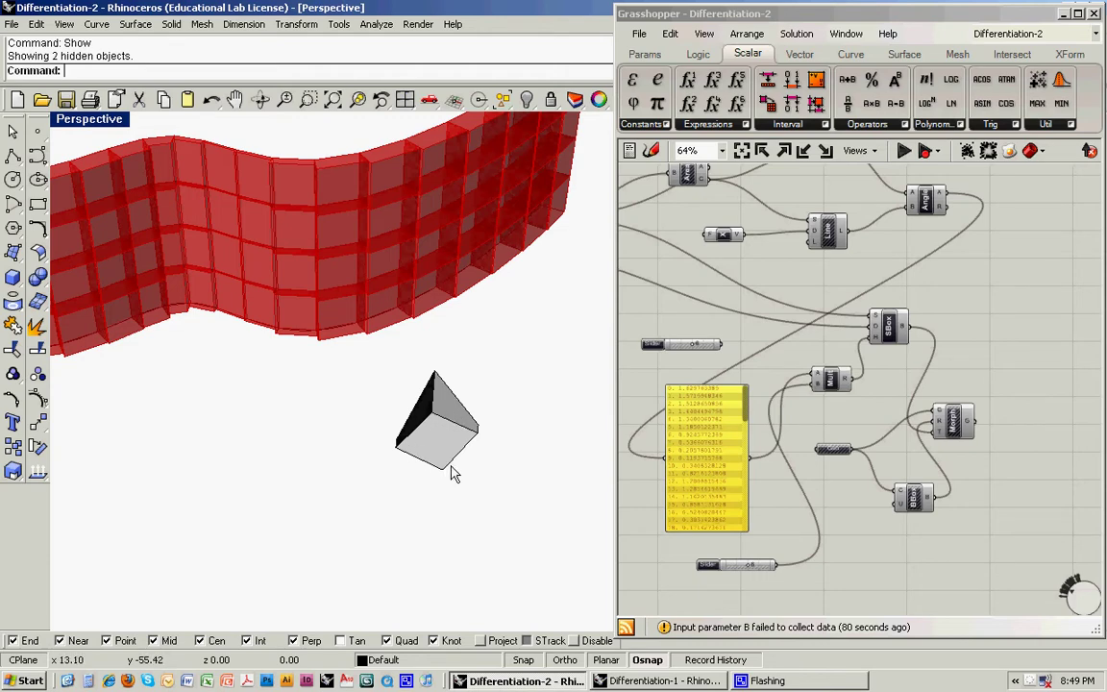
{"action": "right_click_drag", "start_coordinate": [512, 401], "coordinate": [538, 423]}
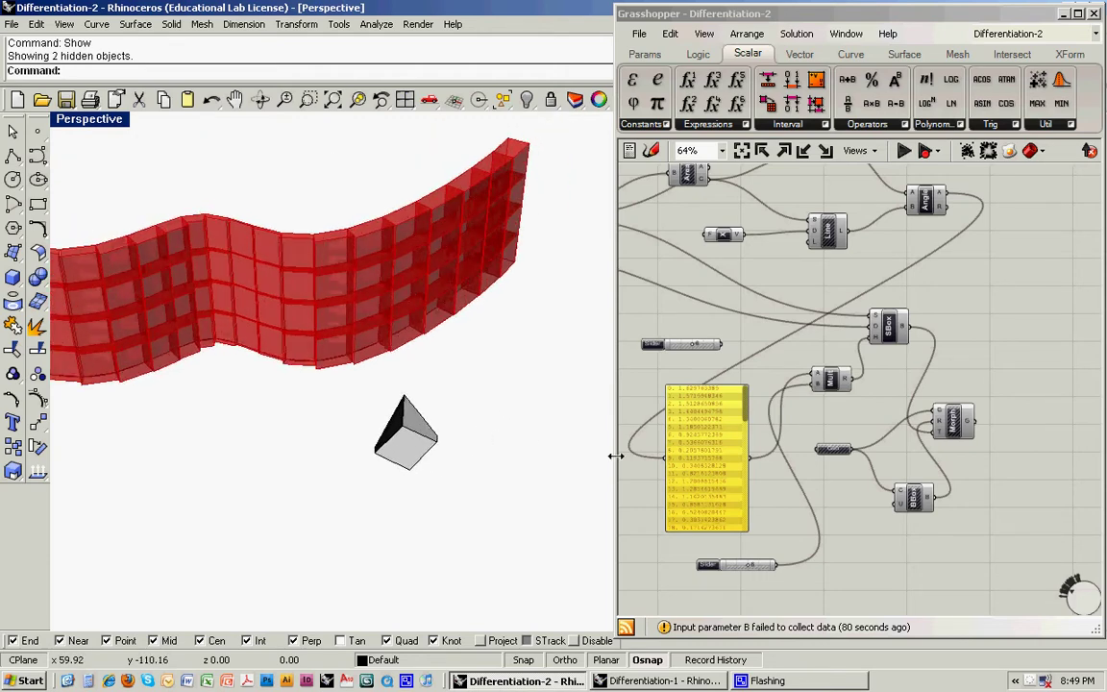
- Turn on the preview of the Geo parameter and of the BBox component
{"action": "right_click", "coordinate": [835, 454]}
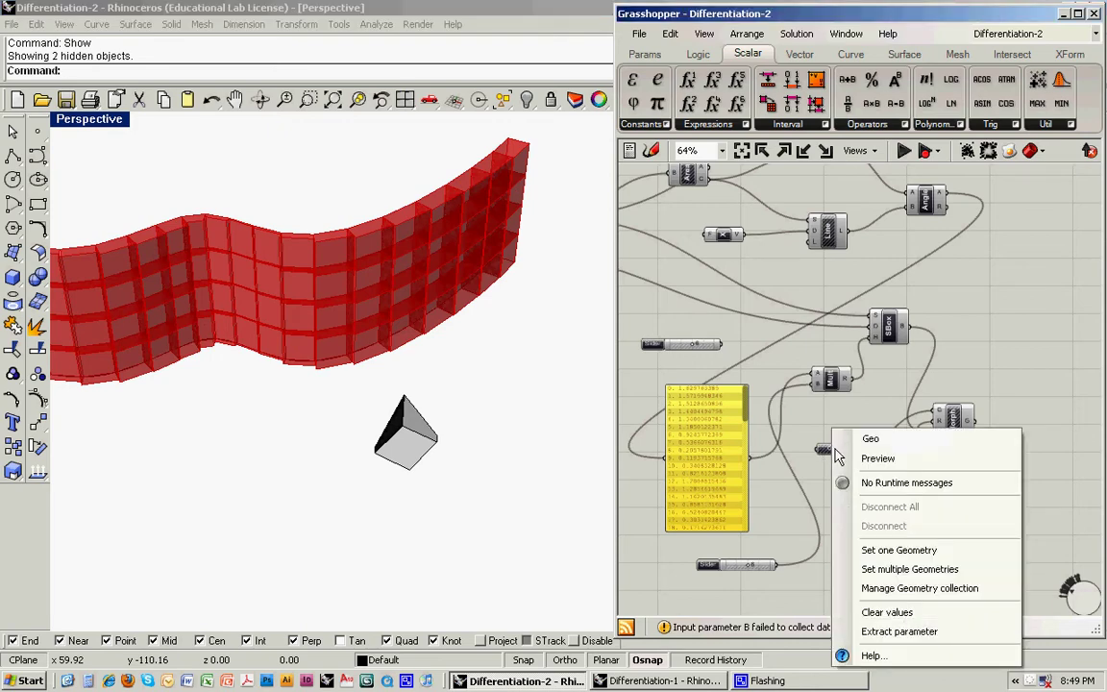
{"action": "left_click", "coordinate": [855, 458]}
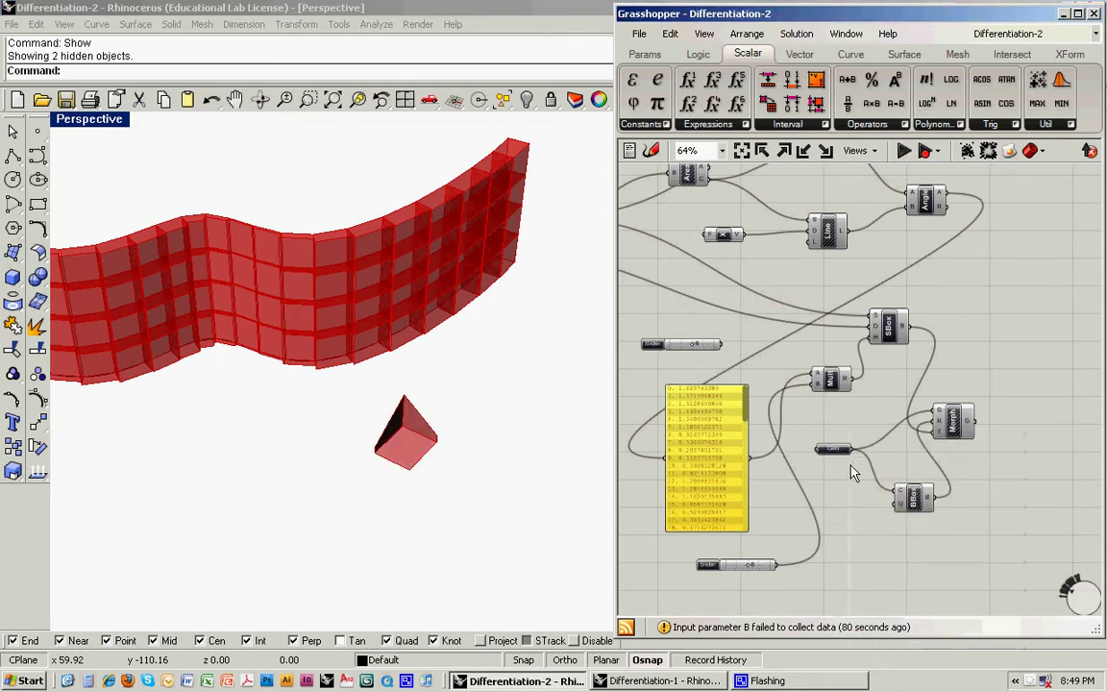
{"action": "right_click", "coordinate": [909, 499]}
{"action": "left_click", "coordinate": [957, 475]}
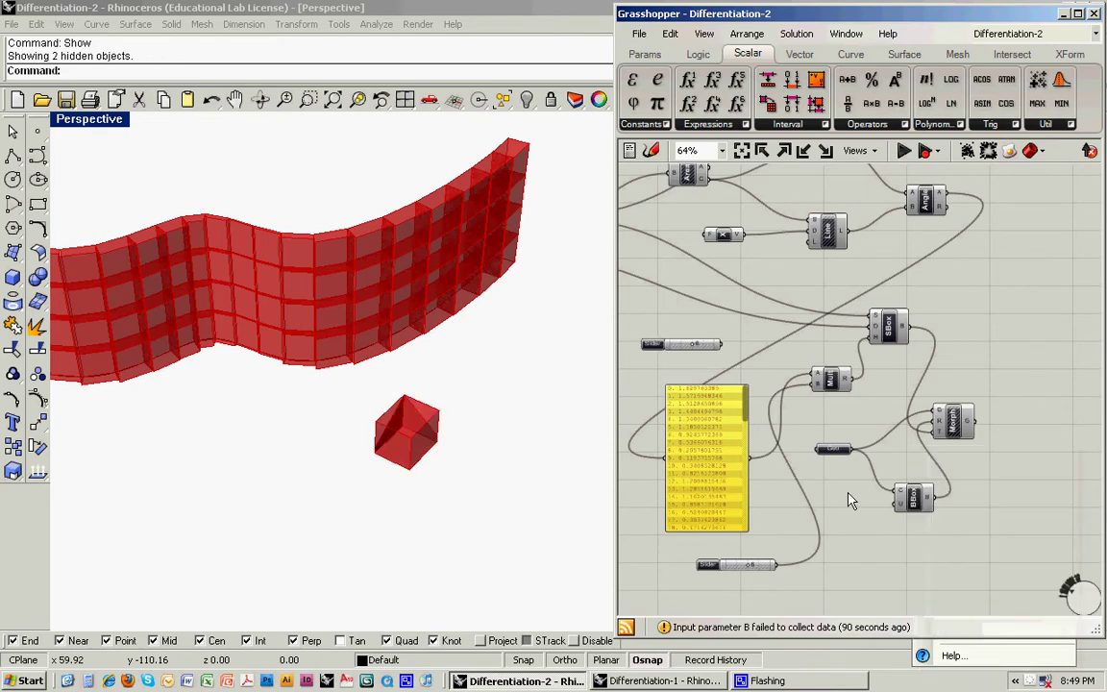
{"action": "right_click_drag", "start_coordinate": [573, 489], "coordinate": [550, 487]}
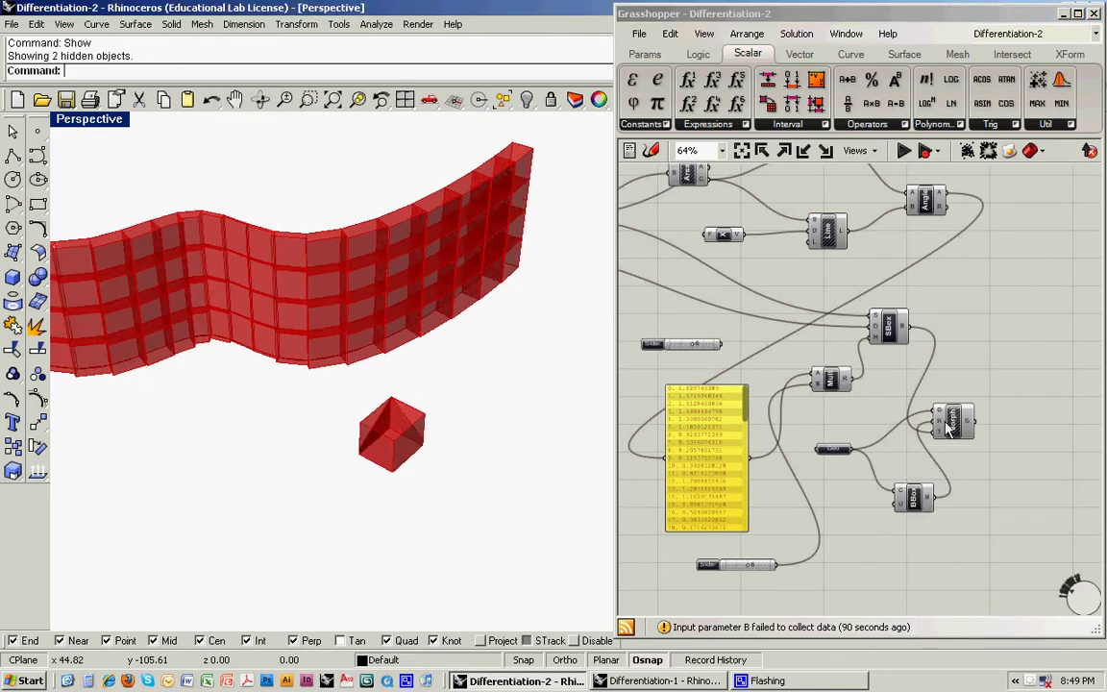
- Move the Morph component slightly away from the BBox component and turn on its preview
{"action": "left_click_drag", "start_coordinate": [950, 427], "coordinate": [977, 420]}
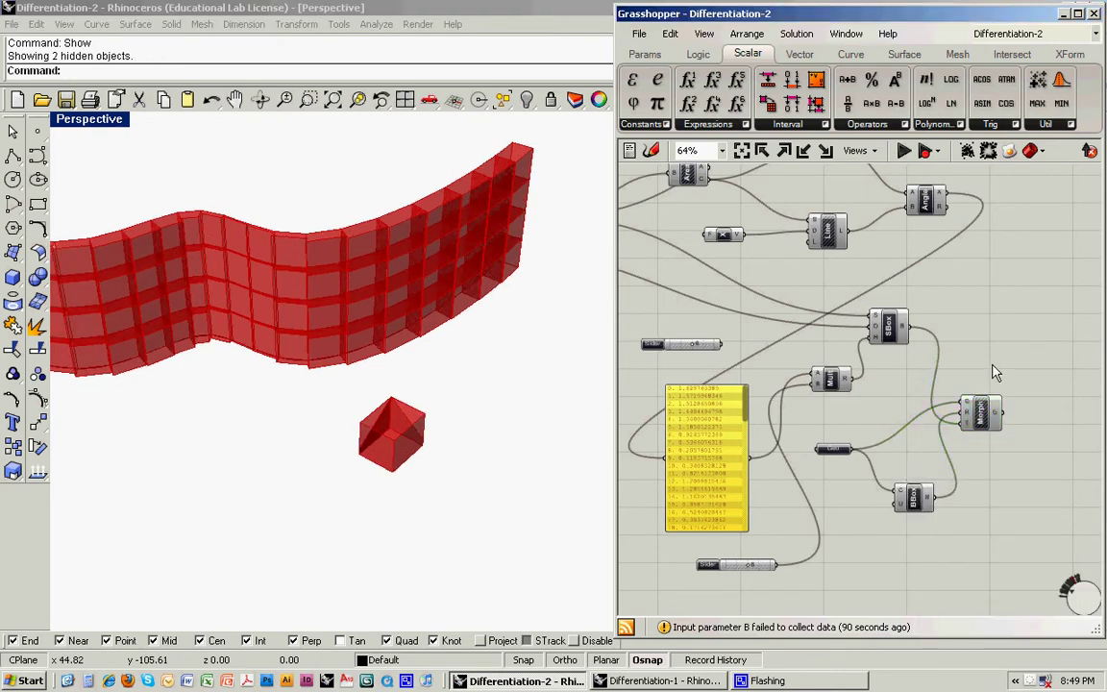
{"action": "right_click", "coordinate": [971, 429]}
{"action": "right_click", "coordinate": [981, 410]}
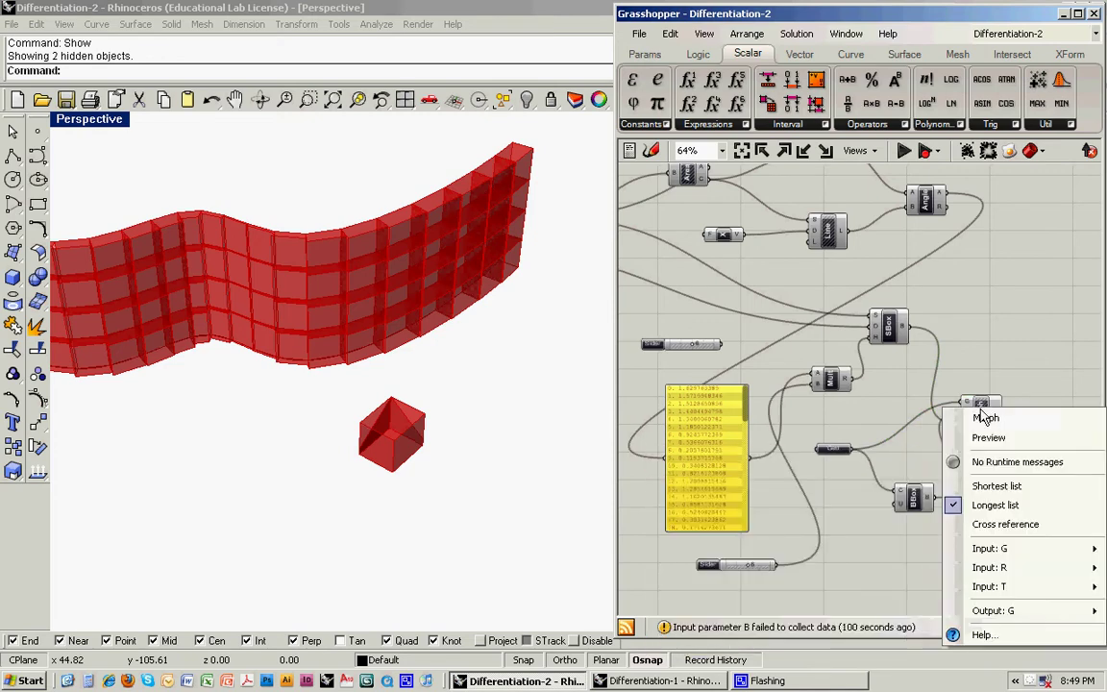
{"action": "left_click", "coordinate": [982, 438]}
- Turn off the preview of the SBox component so that only the morphed modules are drawn on the surface
{"action": "right_click_drag", "start_coordinate": [928, 342], "coordinate": [929, 382]}
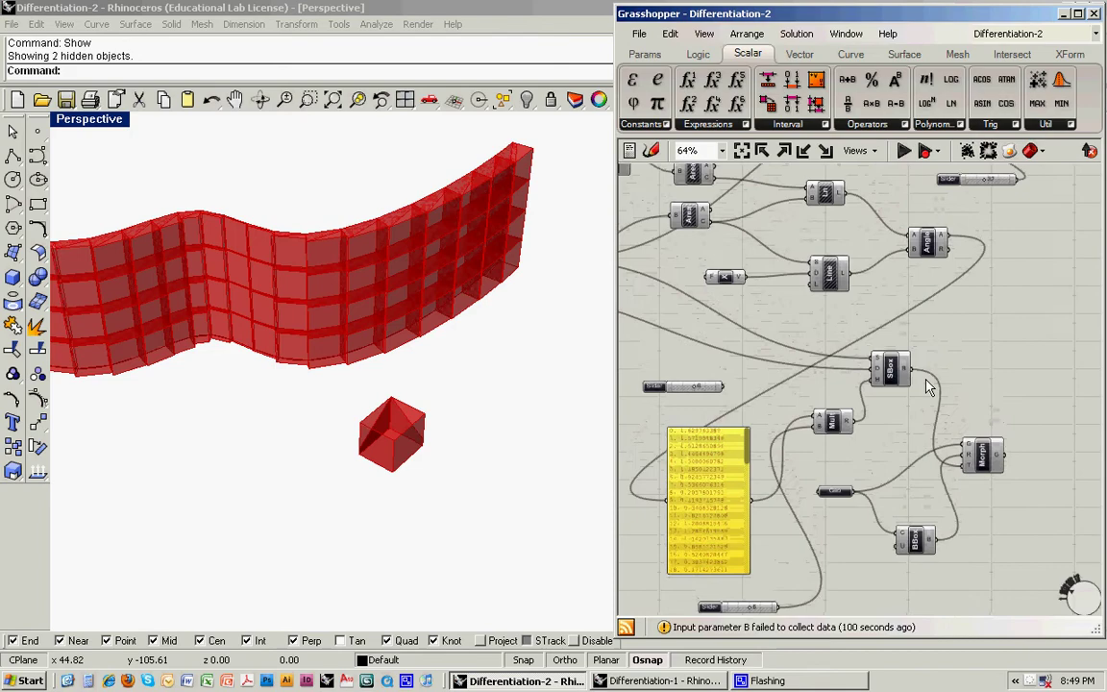
{"action": "right_click", "coordinate": [893, 369]}
{"action": "left_click", "coordinate": [913, 396]}
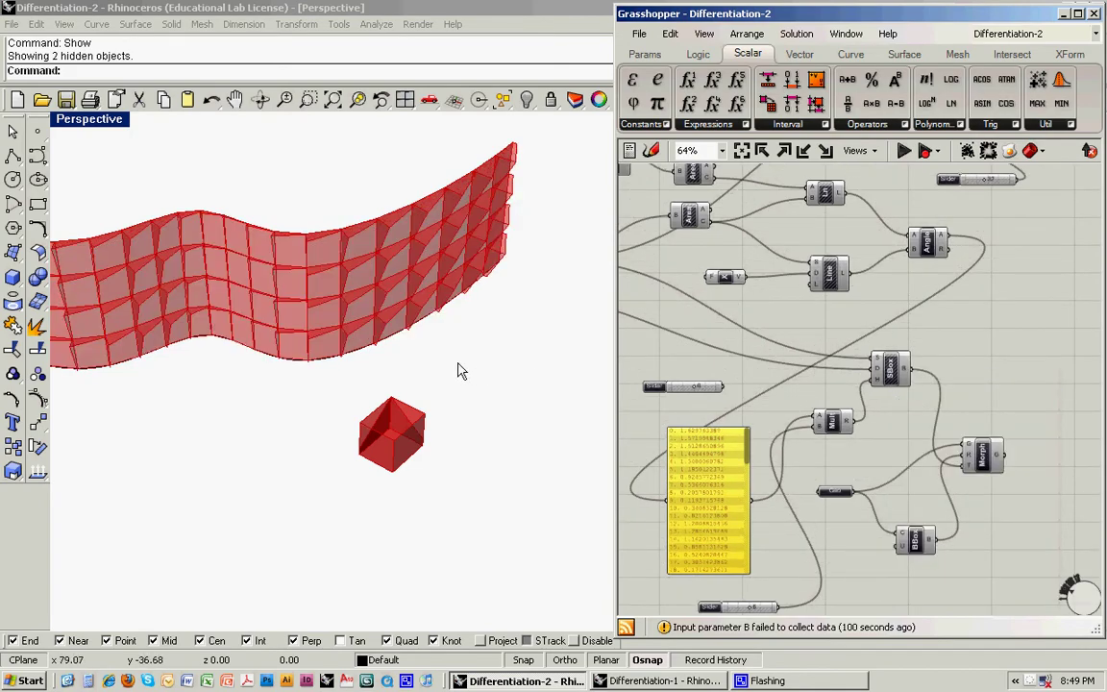
{"action": "mouse_move", "coordinate": [458, 371]}
{"action": "right_mouse_down"}
{"action": "mouse_move", "coordinate": [477, 346]}
{"action": "mouse_move", "coordinate": [459, 336]}
{"action": "mouse_move", "coordinate": [499, 321]}
{"action": "mouse_move", "coordinate": [264, 328]}
{"action": "mouse_move", "coordinate": [289, 334]}
{"action": "mouse_move", "coordinate": [277, 360]}
{"action": "mouse_move", "coordinate": [290, 388]}
{"action": "mouse_move", "coordinate": [332, 396]}
{"action": "right_mouse_up"}
- Restore the four-viewport layout and test the multiplier slider at 2 before setting it to 7
{"action": "double_click", "coordinate": [112, 126]}
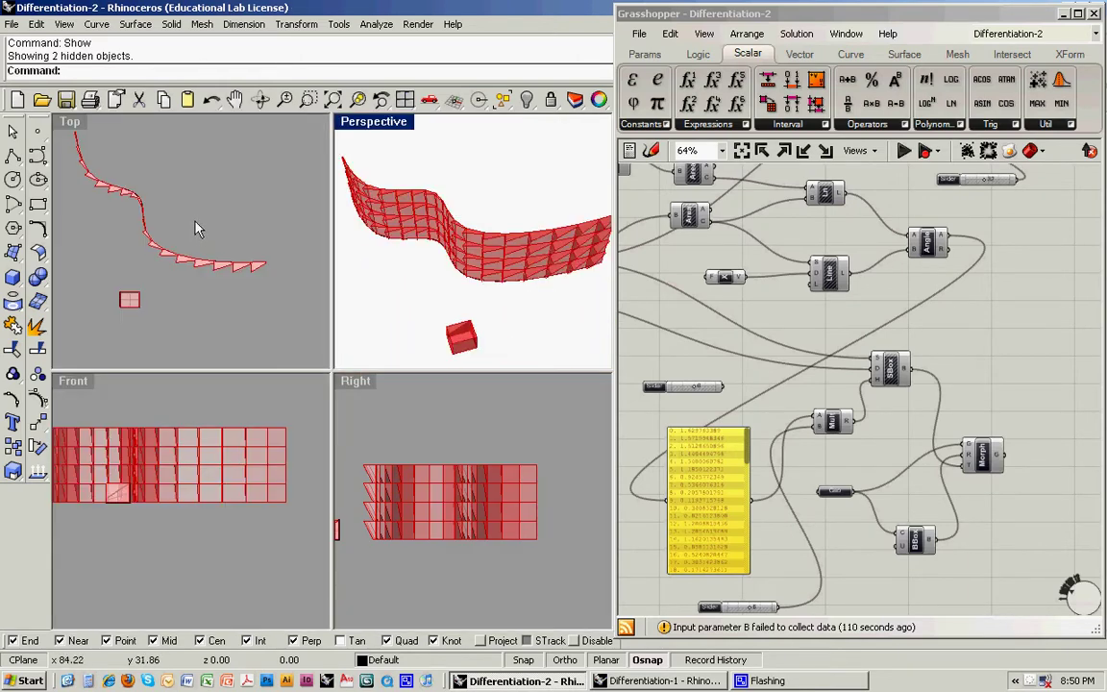
{"action": "right_click_drag", "start_coordinate": [196, 228], "coordinate": [230, 260]}
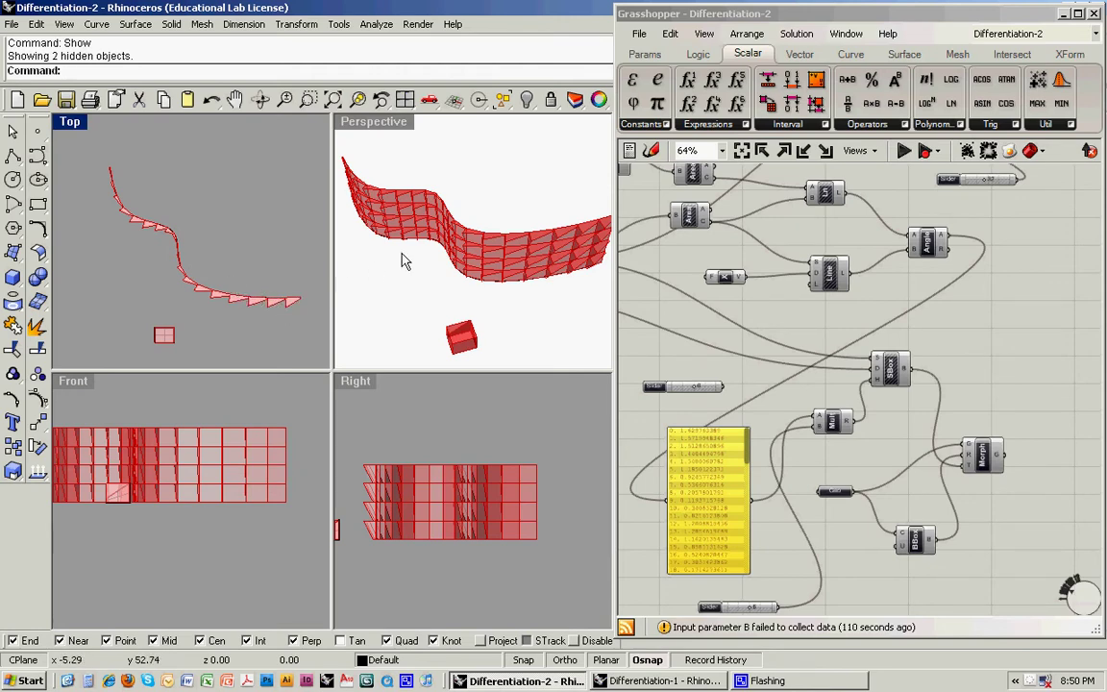
{"action": "right_click_drag", "start_coordinate": [798, 358], "coordinate": [840, 313]}
{"action": "right_click_drag", "start_coordinate": [799, 574], "coordinate": [780, 534]}
{"action": "scroll", "coordinate": [783, 541], "scroll_direction": "up", "scroll_amount": 3}
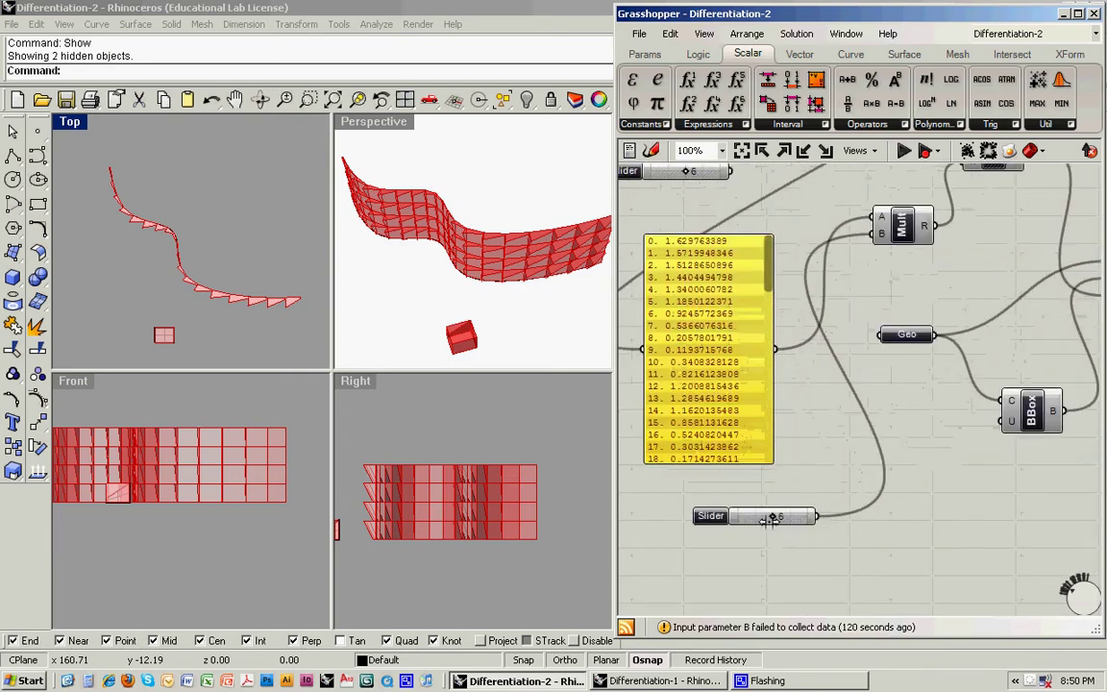
{"action": "left_click_drag", "start_coordinate": [779, 516], "coordinate": [747, 510]}
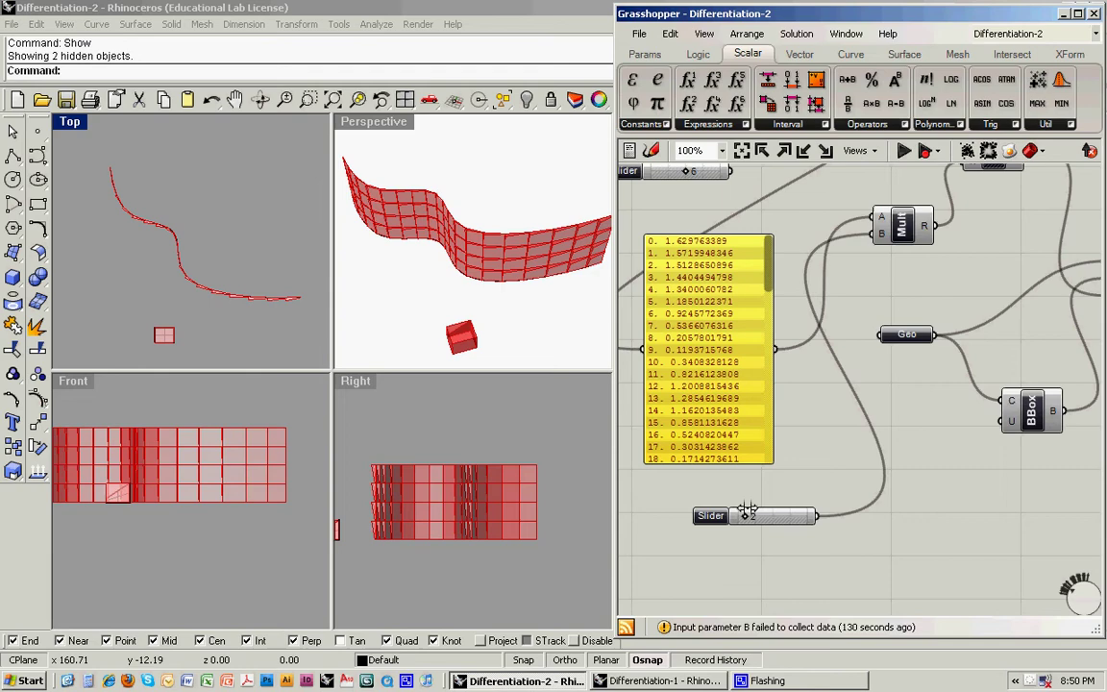
{"action": "left_click_drag", "start_coordinate": [747, 511], "coordinate": [781, 511]}
- Select the curve along the base of the panelled surface and turn on its control points
{"action": "right_click_drag", "start_coordinate": [492, 325], "coordinate": [351, 285]}
{"action": "left_click", "coordinate": [487, 277]}
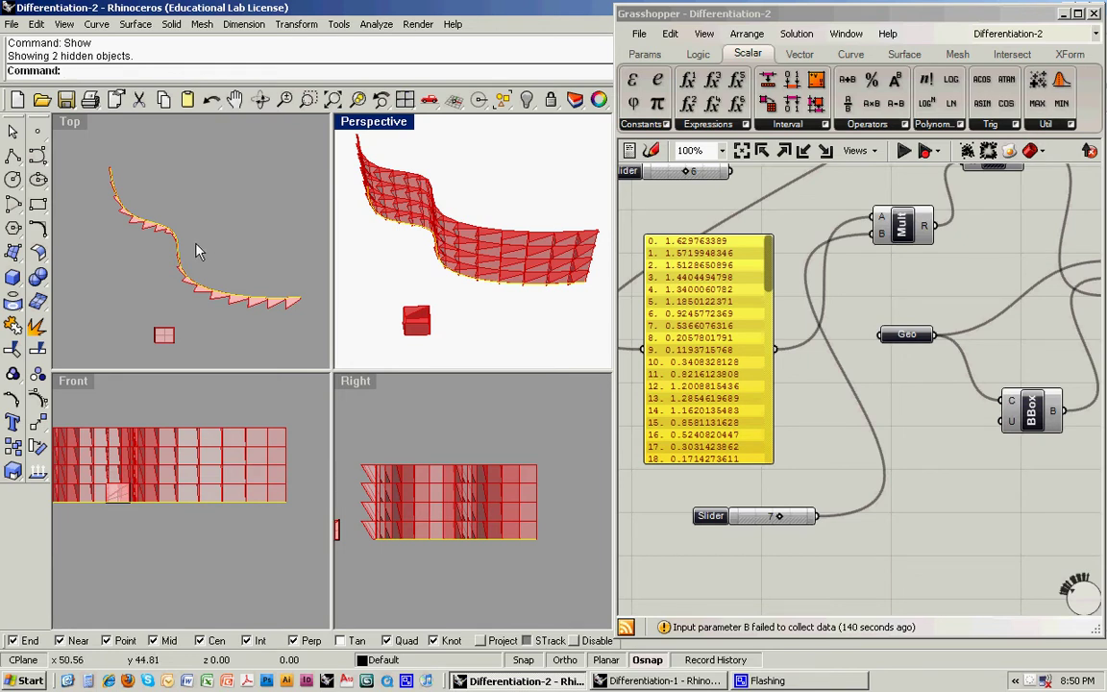
{"action": "scroll", "coordinate": [176, 236], "scroll_direction": "up", "scroll_amount": 3}
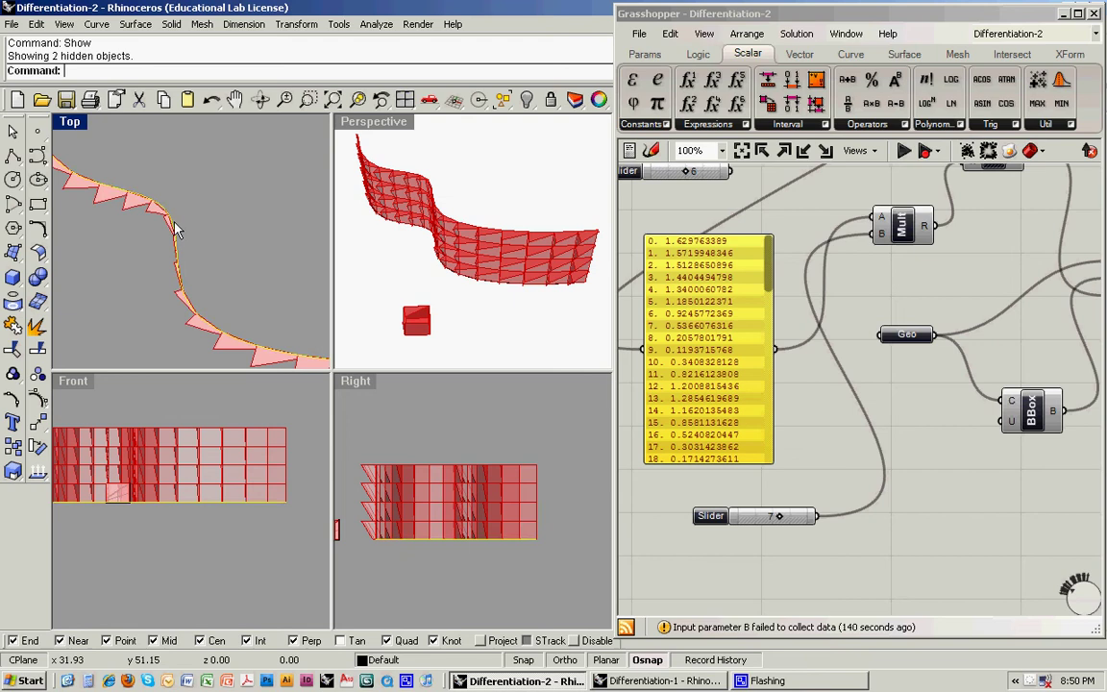
{"action": "scroll", "coordinate": [195, 234], "scroll_direction": "down", "scroll_amount": 5}
{"action": "right_click_drag", "start_coordinate": [227, 248], "coordinate": [180, 248]}
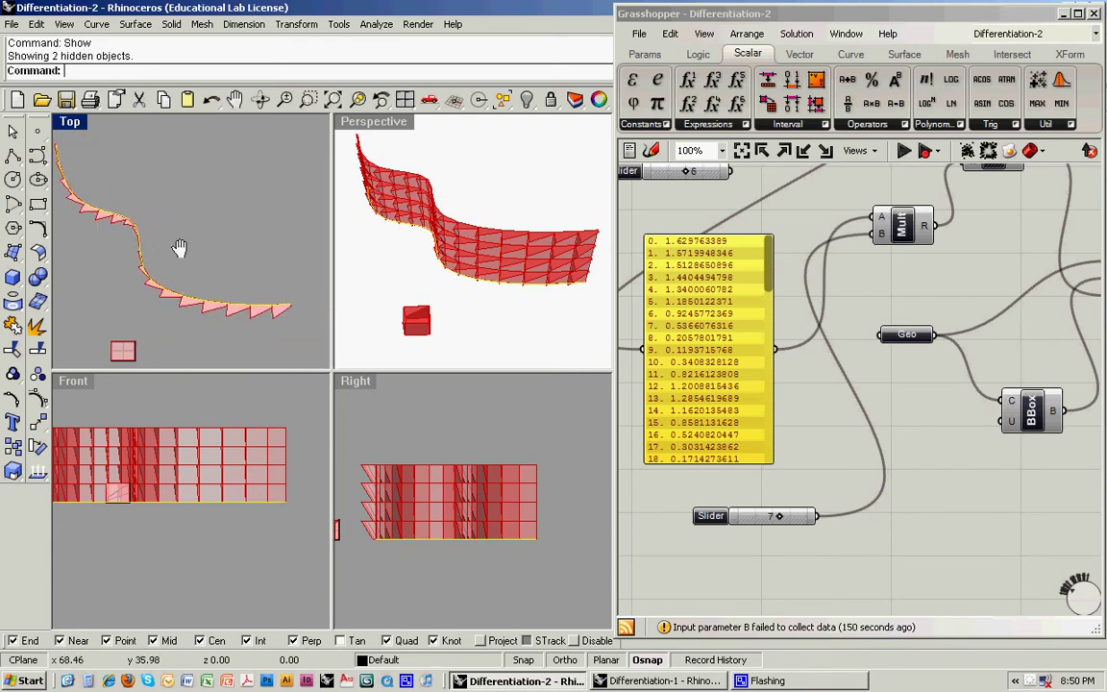
{"action": "scroll", "coordinate": [179, 248], "scroll_direction": "down", "scroll_amount": 3}
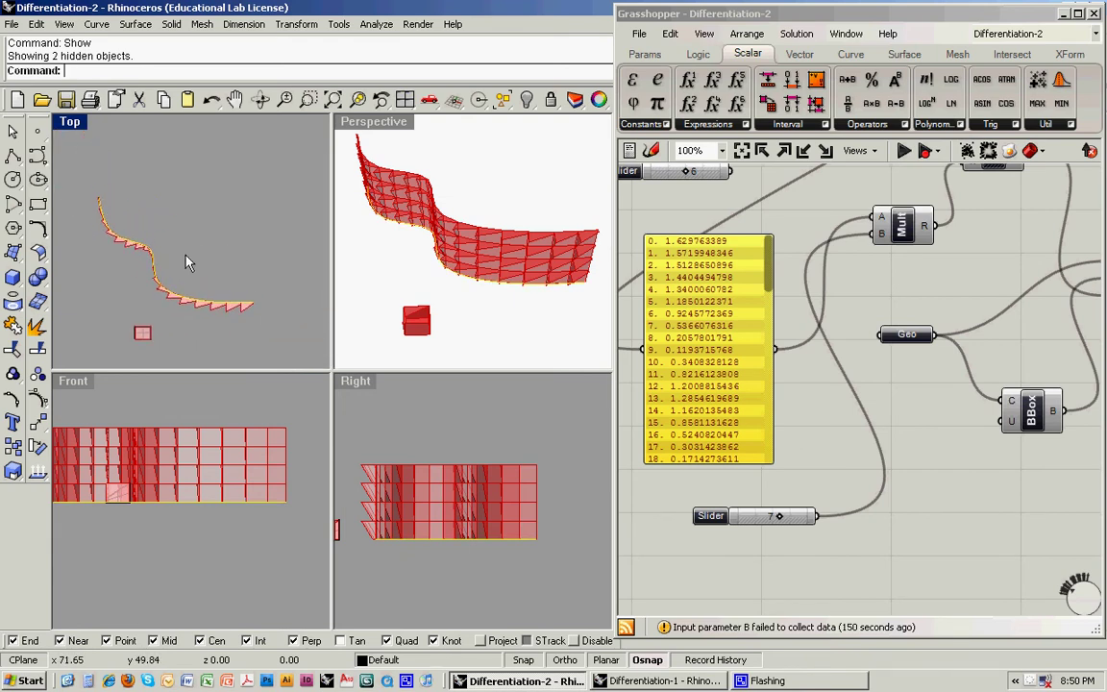
{"action": "key", "text": "F10"}
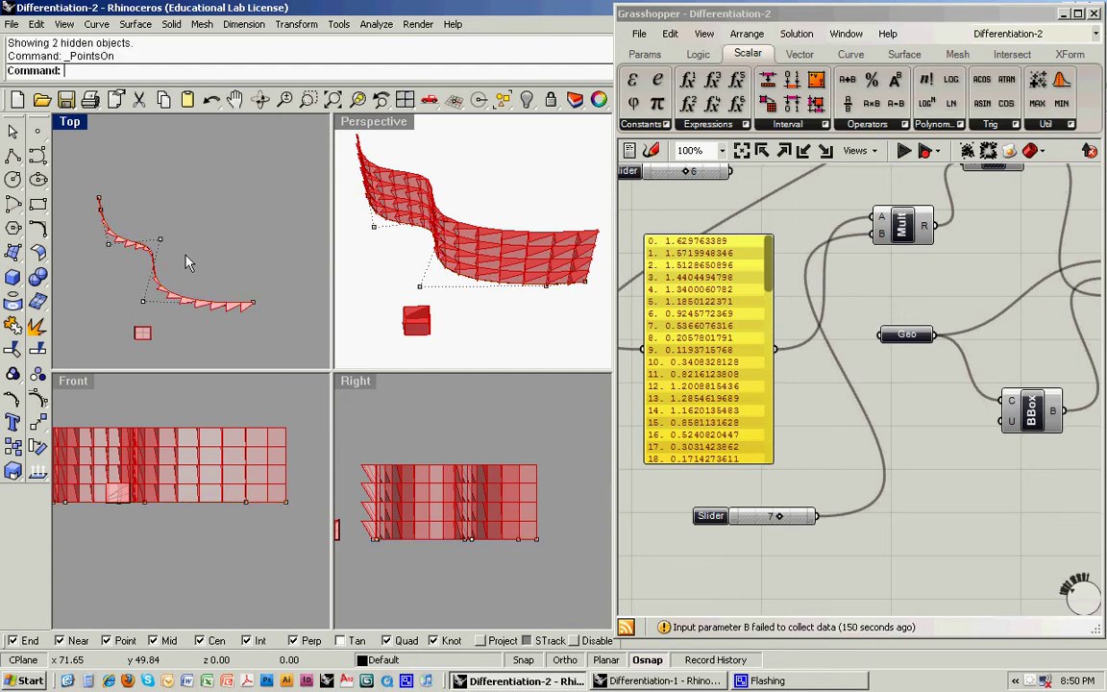
- Move the curve's fifth control point about 107 units up and to the right in the Top view
{"action": "right_click_drag", "start_coordinate": [185, 255], "coordinate": [205, 232]}
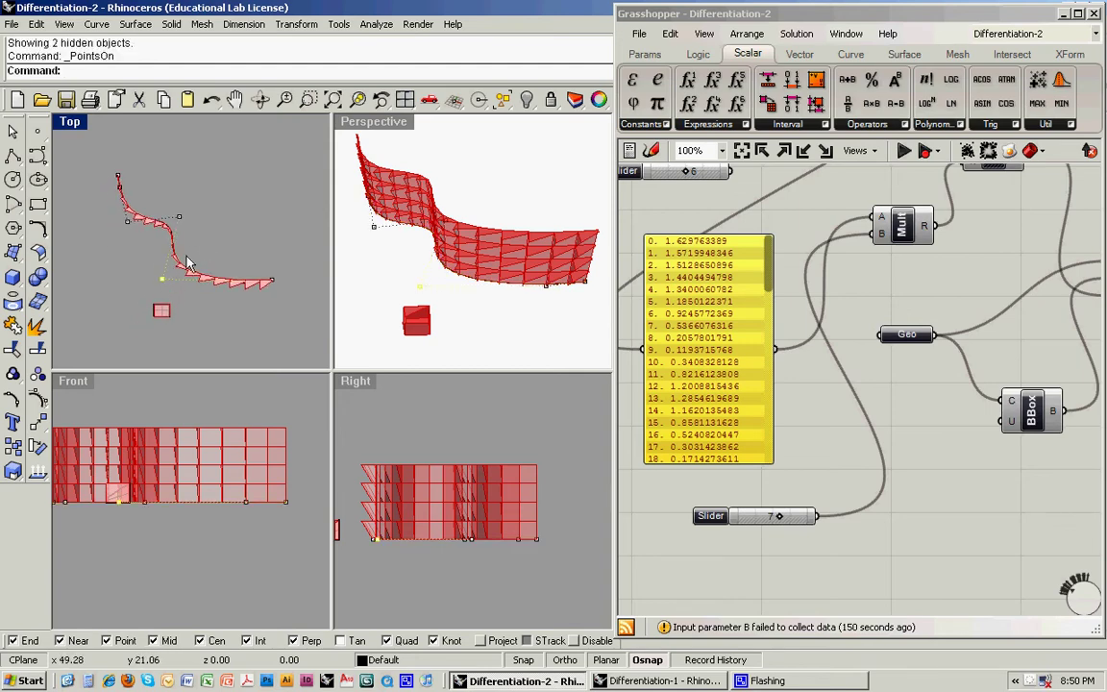
{"action": "type", "text": "m"}
{"action": "key", "text": "Return"}
{"action": "left_click", "coordinate": [199, 244]}
{"action": "left_click", "coordinate": [268, 193]}
{"action": "mouse_move", "coordinate": [268, 193]}
{"action": "left_mouse_down"}
{"action": "mouse_move", "coordinate": [259, 203]}
{"action": "mouse_move", "coordinate": [272, 208]}
{"action": "left_mouse_up"}
{"action": "right_click_drag", "start_coordinate": [269, 230], "coordinate": [266, 256]}
{"action": "scroll", "coordinate": [222, 231], "scroll_direction": "up", "scroll_amount": 2}
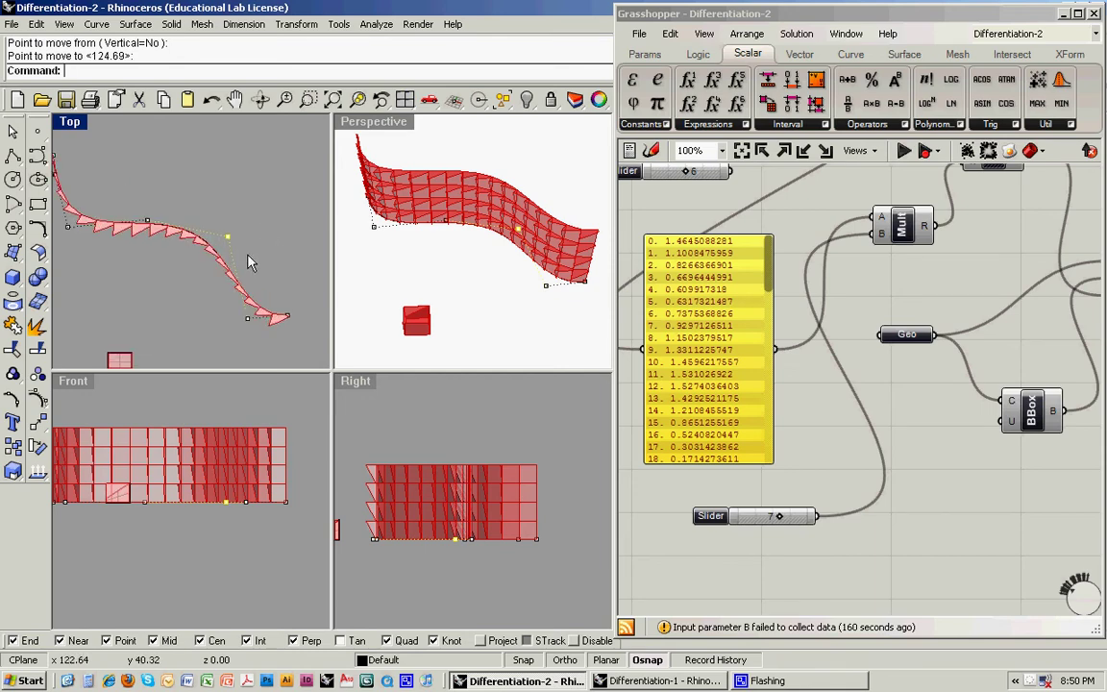
- Maximize the Top viewport and move the curve's fourth control point about 81 units down-left and its third about 67 units up-right
{"action": "double_click", "coordinate": [77, 125]}
{"action": "scroll", "coordinate": [183, 232], "scroll_direction": "down", "scroll_amount": 2}
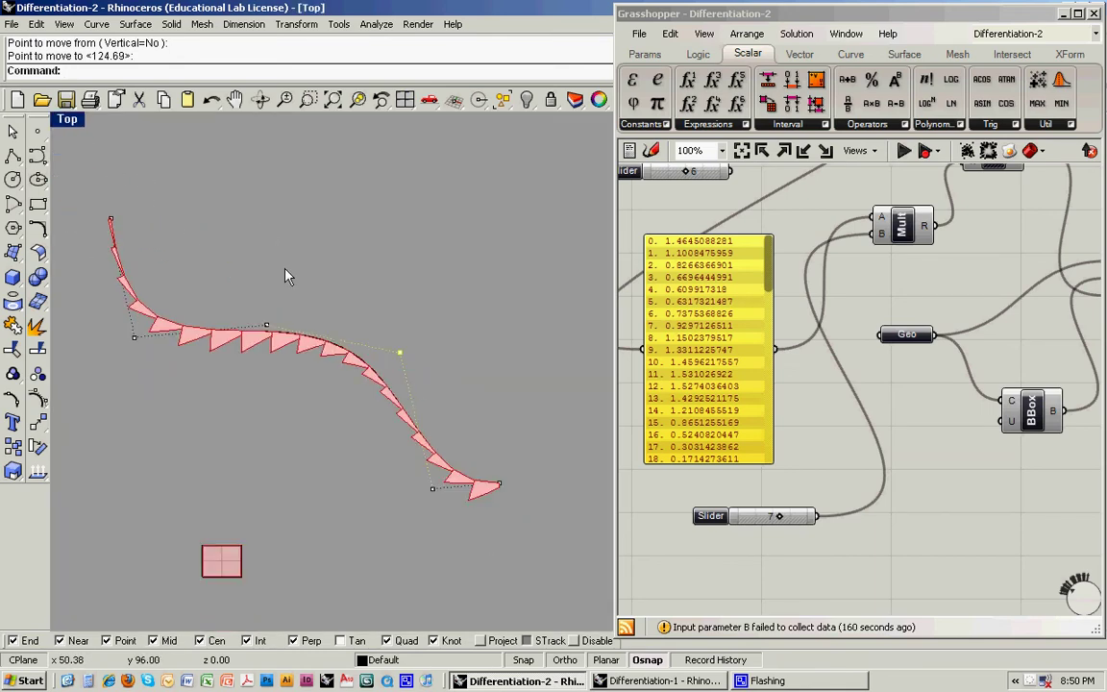
{"action": "left_click_drag", "start_coordinate": [268, 302], "coordinate": [327, 360]}
{"action": "left_click", "coordinate": [327, 359]}
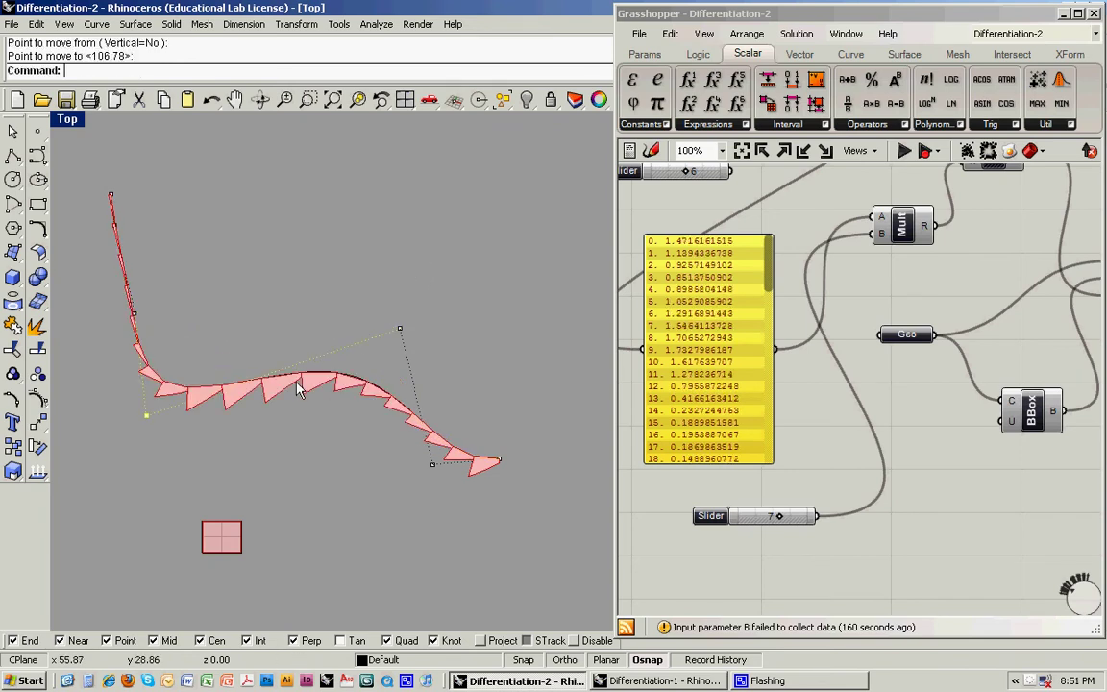
{"action": "left_click", "coordinate": [135, 313]}
{"action": "left_click_drag", "start_coordinate": [173, 306], "coordinate": [302, 259]}
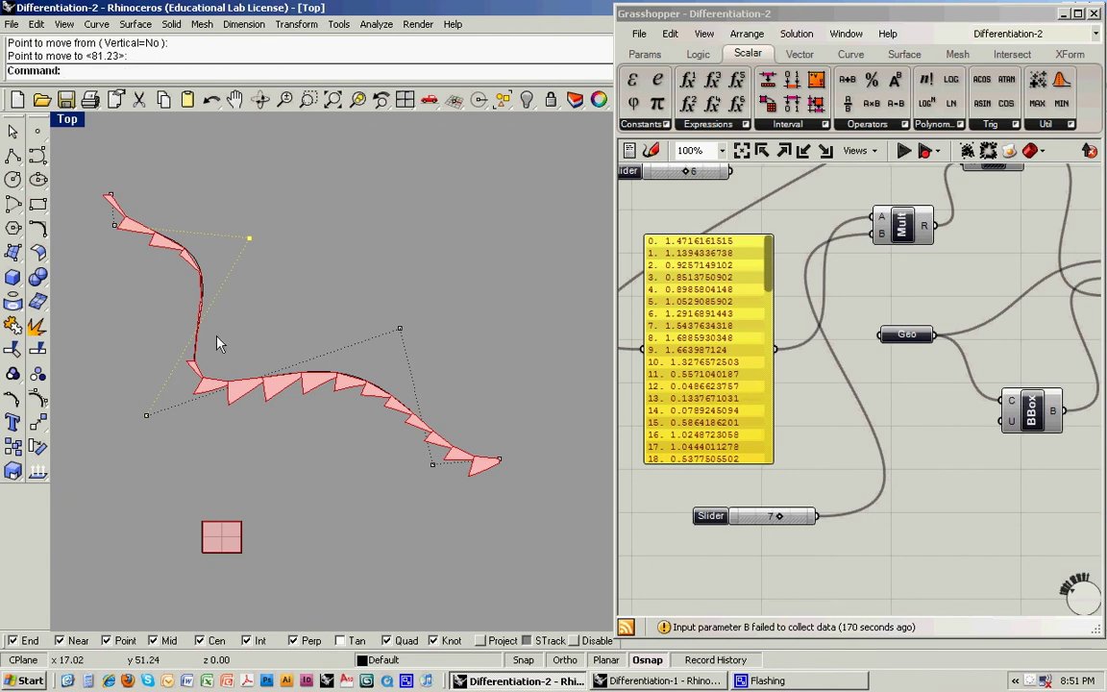
- Move the curve's third control point about 47 units down and to the left
{"action": "type", "text": "m"}
{"action": "key", "text": "Return"}
{"action": "left_click", "coordinate": [412, 215]}
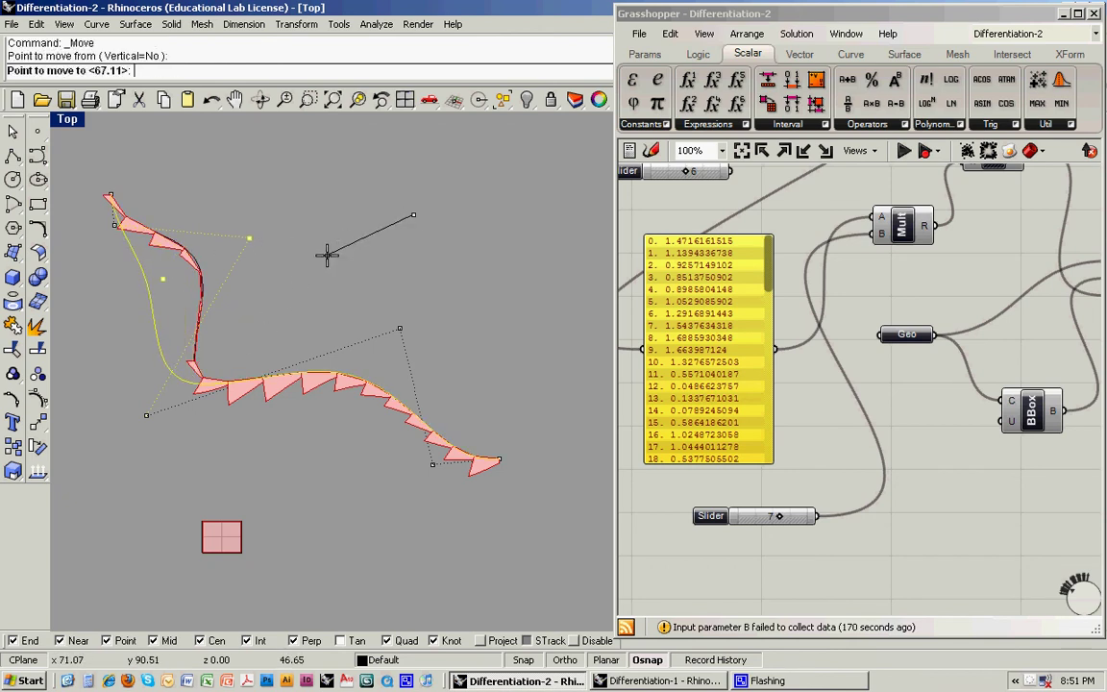
{"action": "left_click", "coordinate": [326, 256]}
- Move the curve's fourth control point about 54 units up and to the right
{"action": "left_click", "coordinate": [148, 415]}
{"action": "type", "text": "m"}
{"action": "key", "text": "Return"}
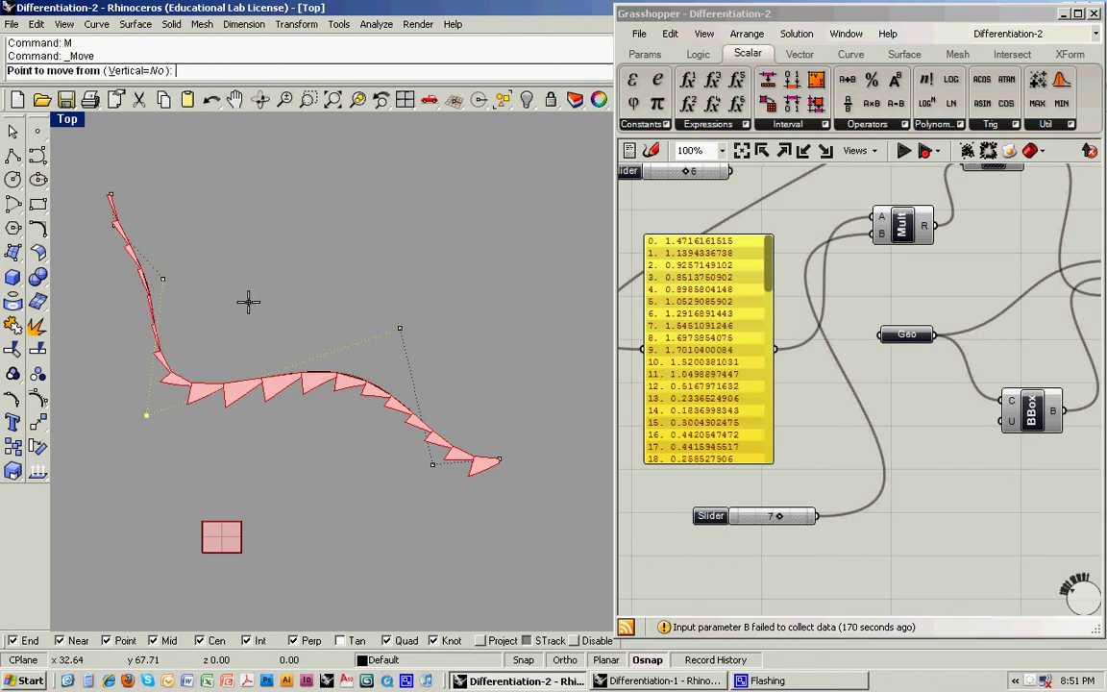
{"action": "left_click", "coordinate": [247, 302]}
{"action": "left_click", "coordinate": [339, 244]}
- Move the curve's fifth control point about 60 units down and about 44 units left, and restore the four-viewport layout
{"action": "left_click", "coordinate": [387, 315]}
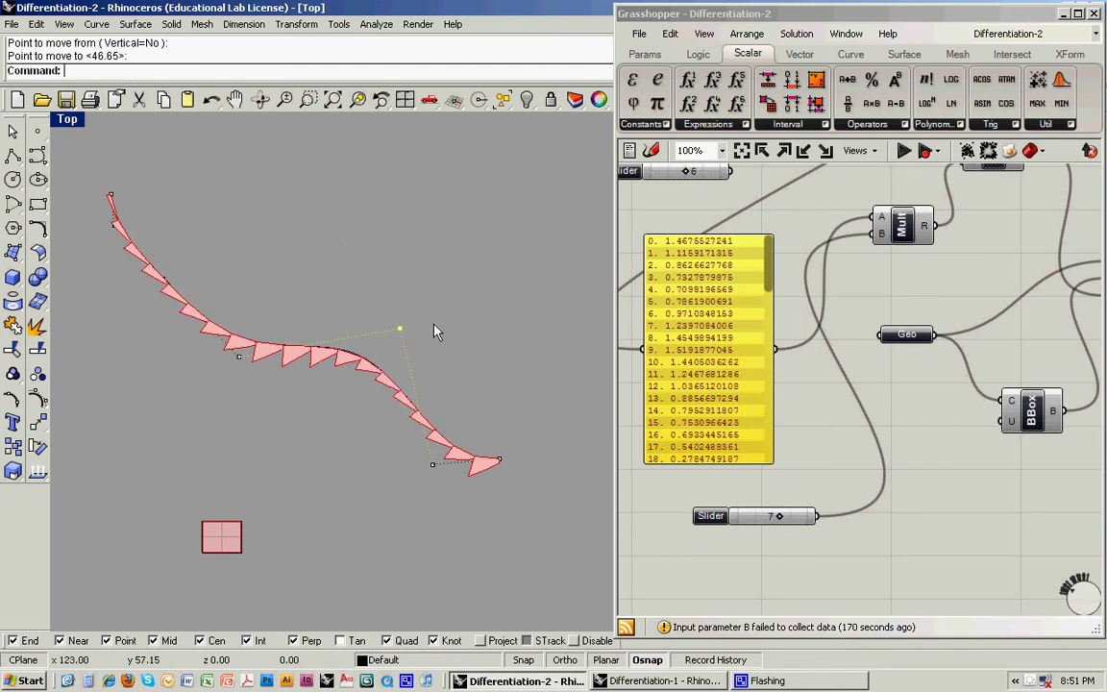
{"action": "key", "text": "Return"}
{"action": "left_click", "coordinate": [487, 289]}
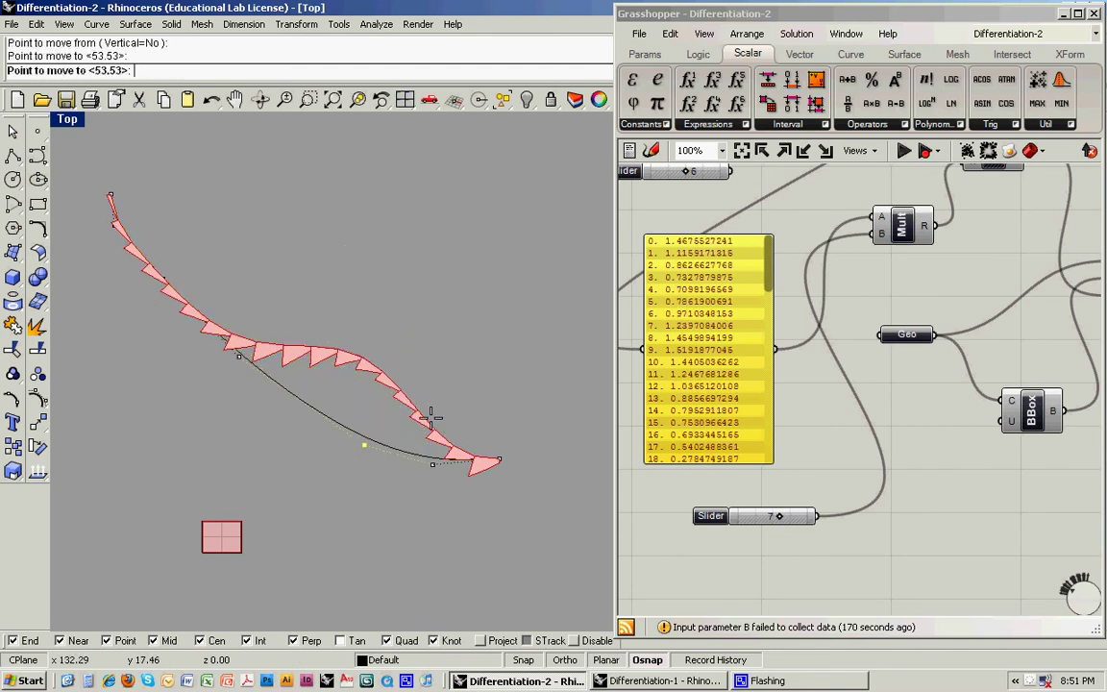
{"action": "left_click", "coordinate": [432, 421]}
{"action": "key", "text": "Return"}
{"action": "left_click", "coordinate": [292, 464]}
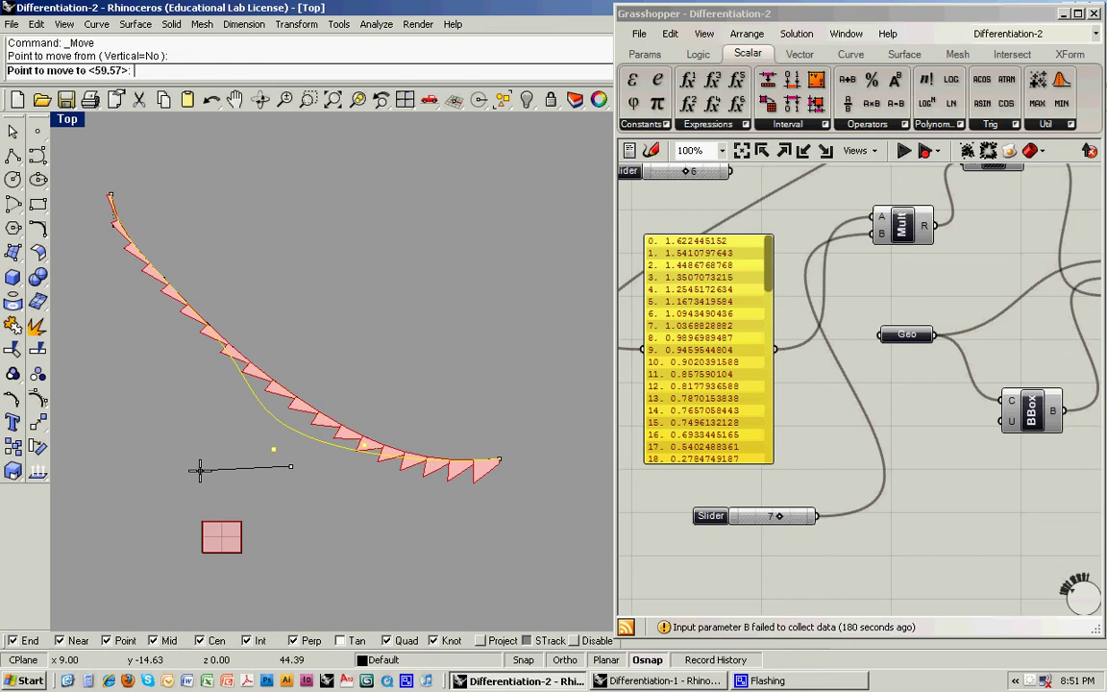
{"action": "left_click", "coordinate": [276, 363]}
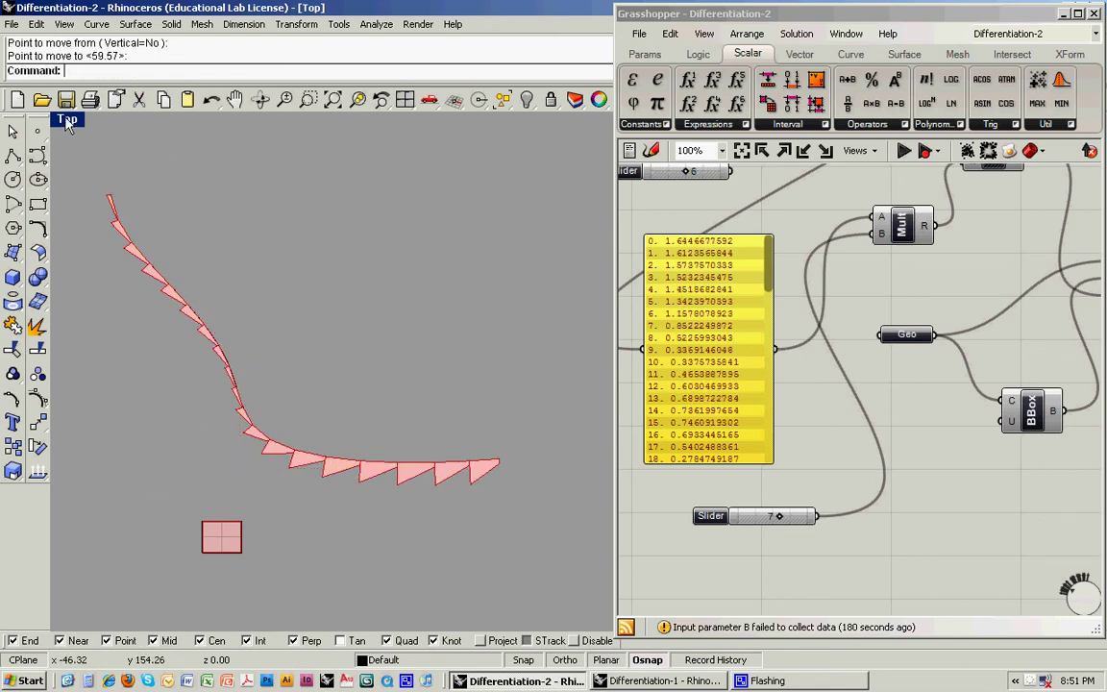
{"action": "key", "text": "ctrl+m"}
{"action": "right_click_drag", "start_coordinate": [408, 267], "coordinate": [447, 282]}
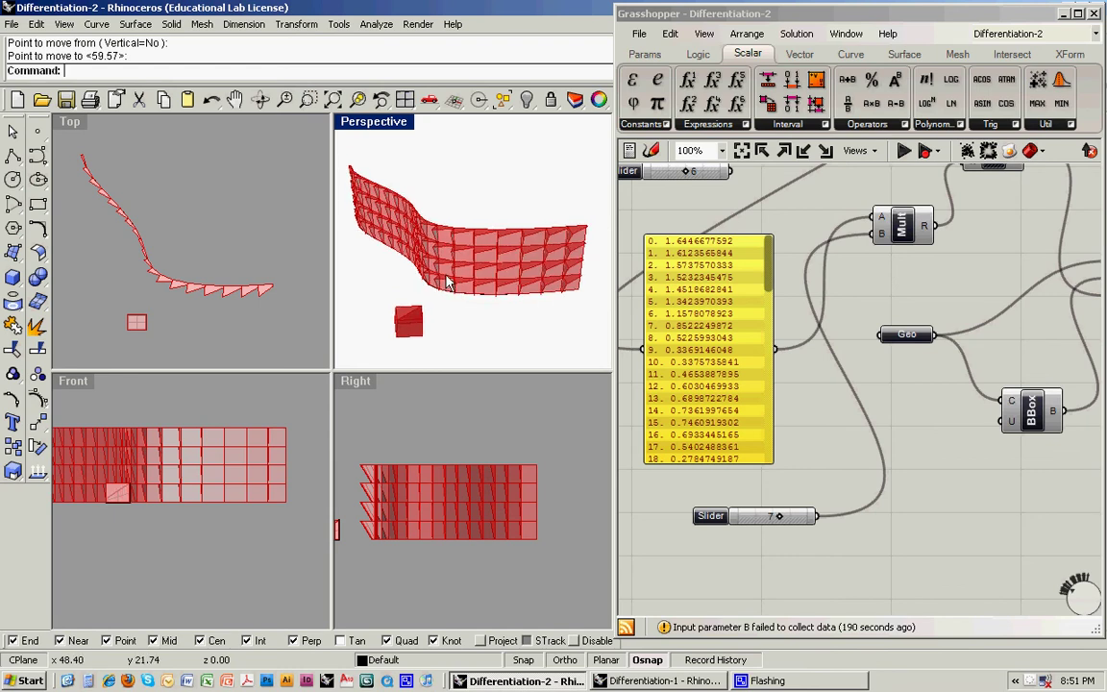